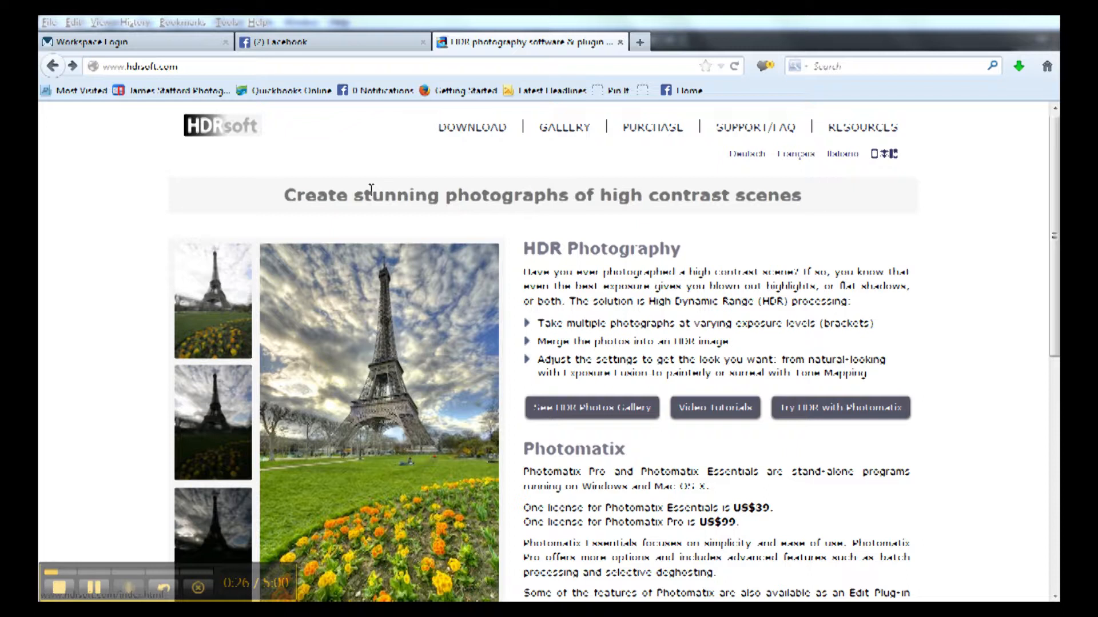
Open the HDRsoft download page and review the Photomatix Pro and Photomatix Essentials editions offered.
{"action": "left_click", "coordinate": [449, 128]}
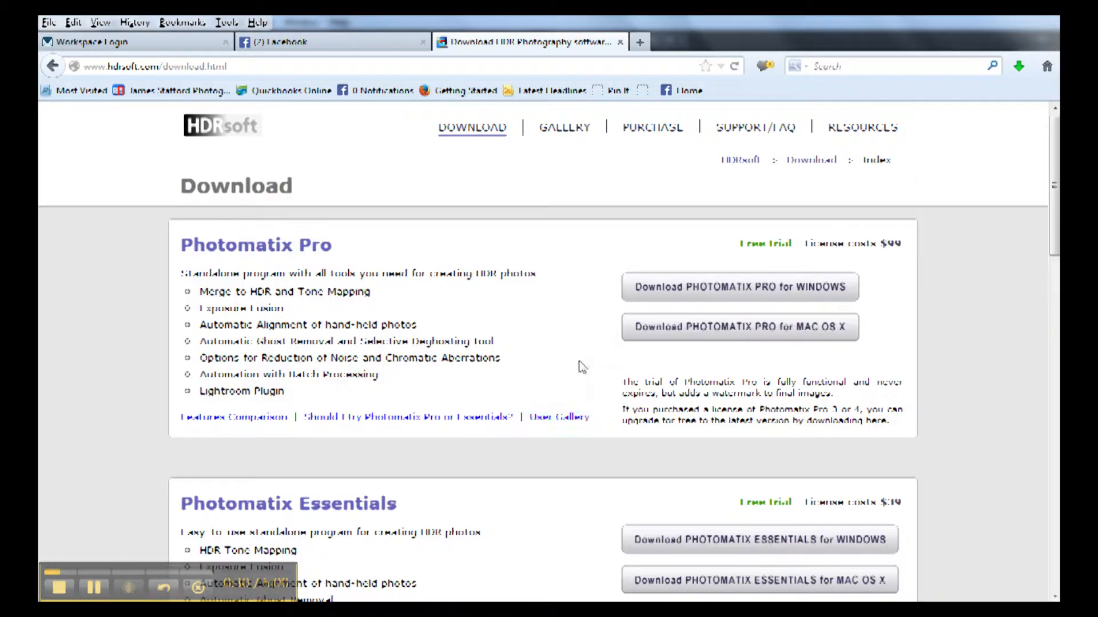
{"action": "scroll", "coordinate": [730, 342], "scroll_direction": "down", "scroll_amount": 3}
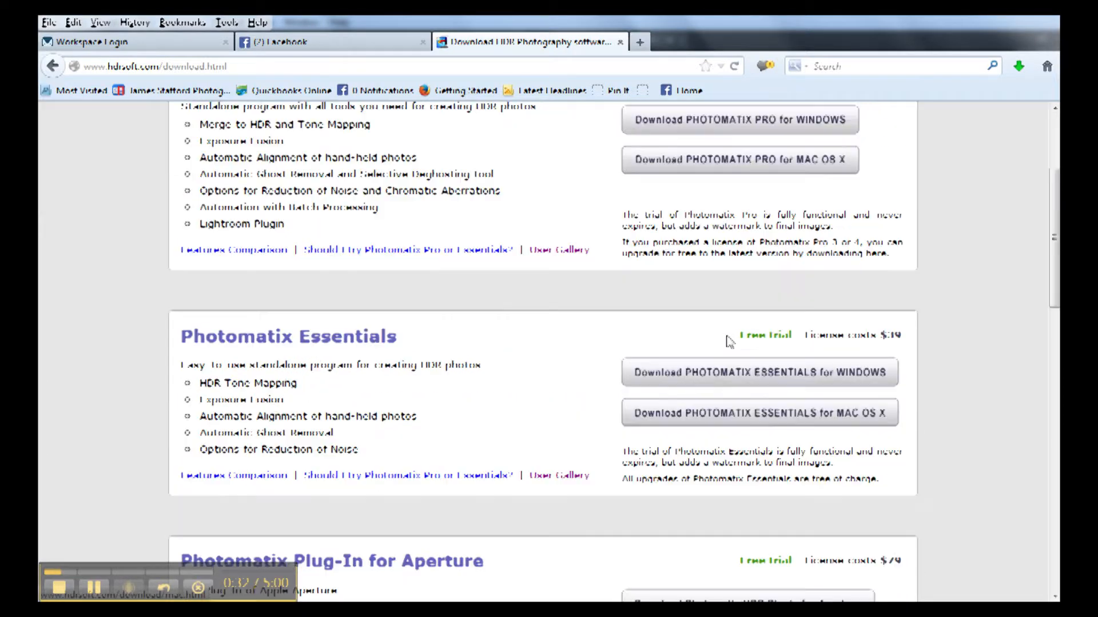
{"action": "scroll", "coordinate": [729, 342], "scroll_direction": "up", "scroll_amount": 2}
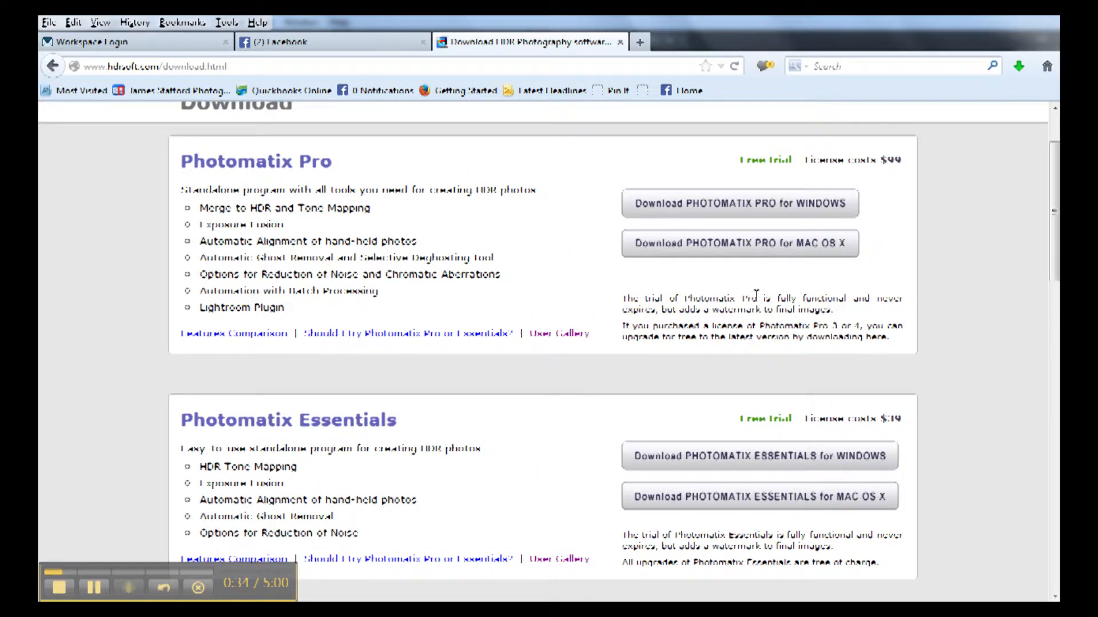
{"action": "scroll", "coordinate": [656, 456], "scroll_direction": "down", "scroll_amount": 3}
{"action": "scroll", "coordinate": [664, 416], "scroll_direction": "up", "scroll_amount": 3}
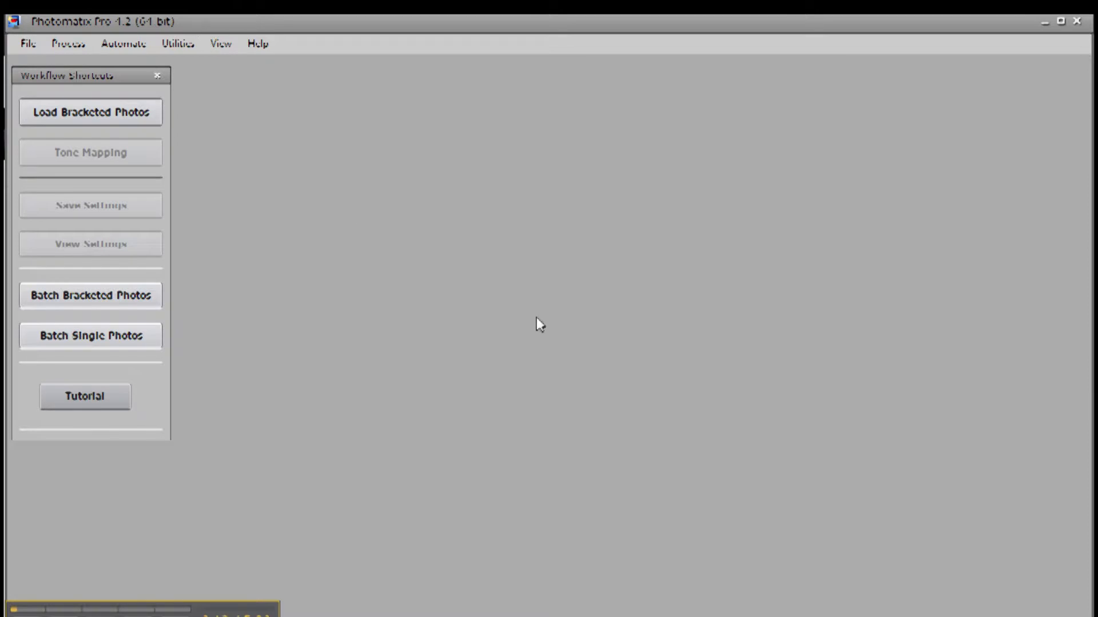
In Photomatix Pro, load the bracketed photos demo (1 of 3).tif through demo (3 of 3).tif from the SampleVid folder and accept the preprocessing options.
{"action": "left_click", "coordinate": [35, 123]}
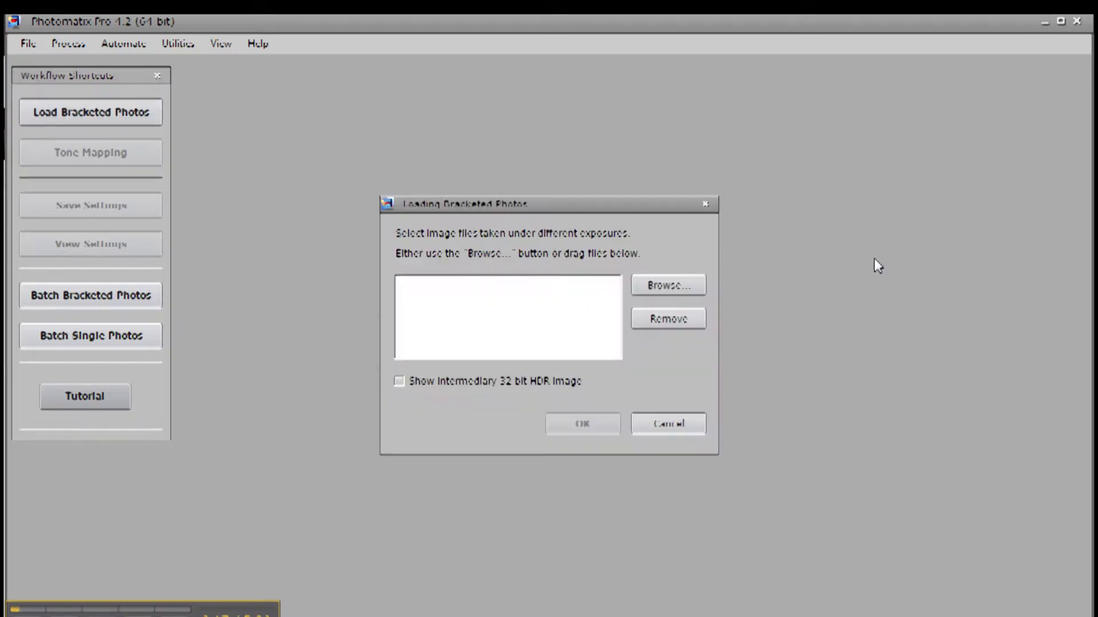
{"action": "left_click", "coordinate": [657, 287]}
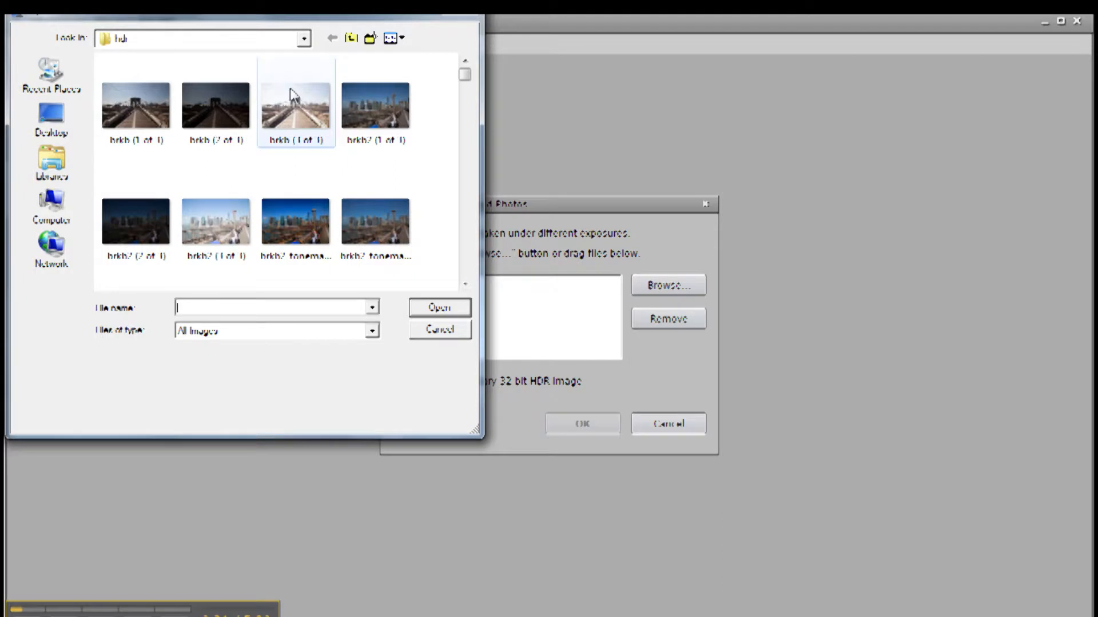
{"action": "left_click", "coordinate": [50, 206]}
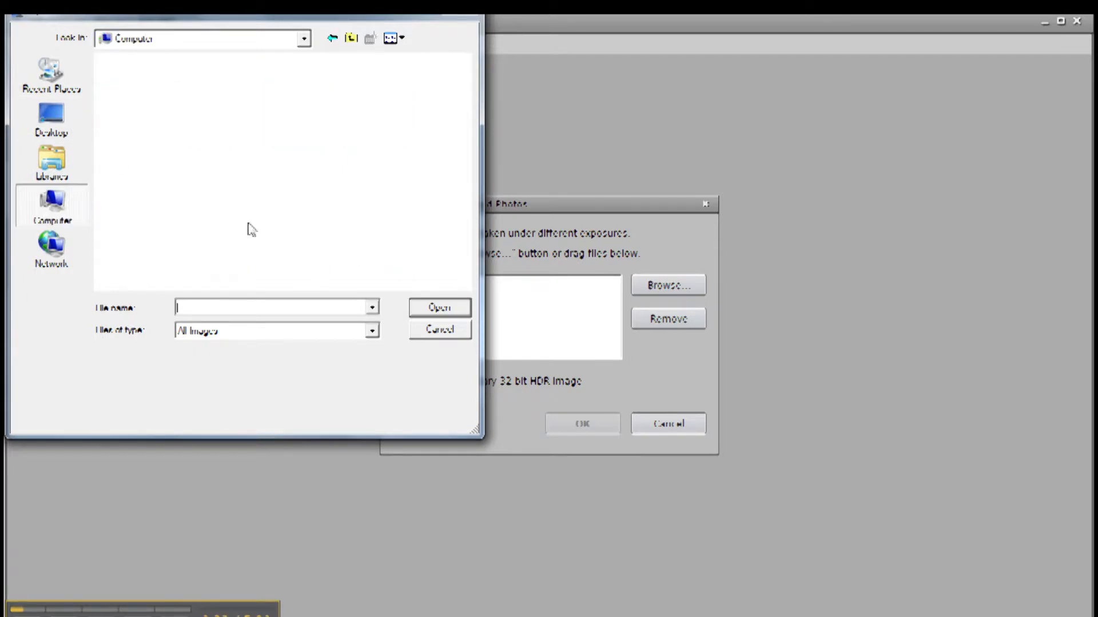
{"action": "double_click", "coordinate": [138, 140]}
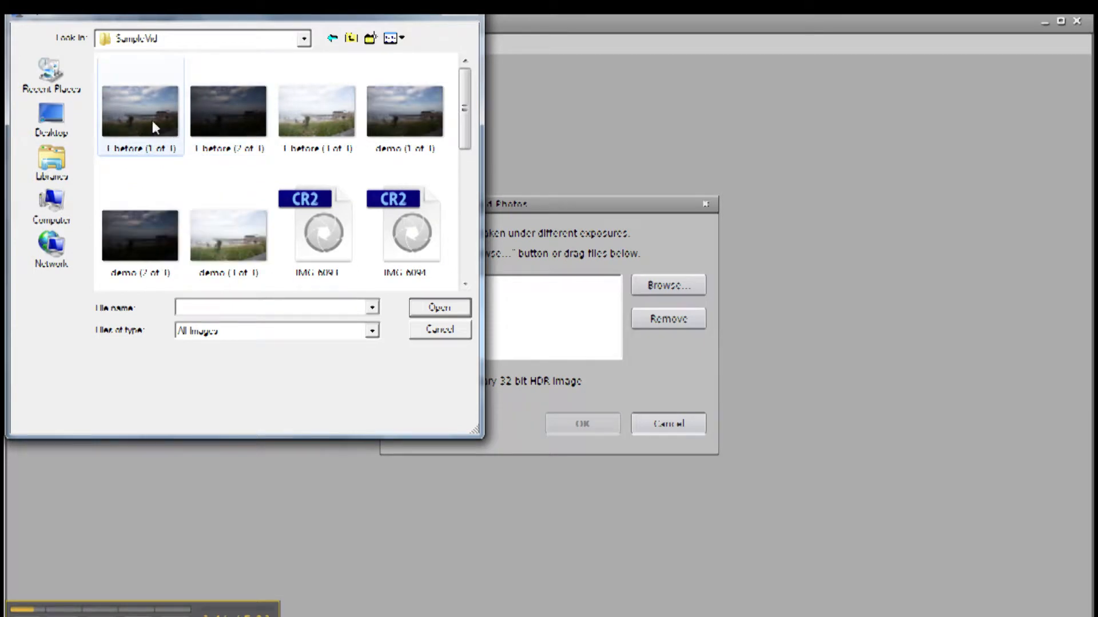
{"action": "left_click", "coordinate": [385, 138]}
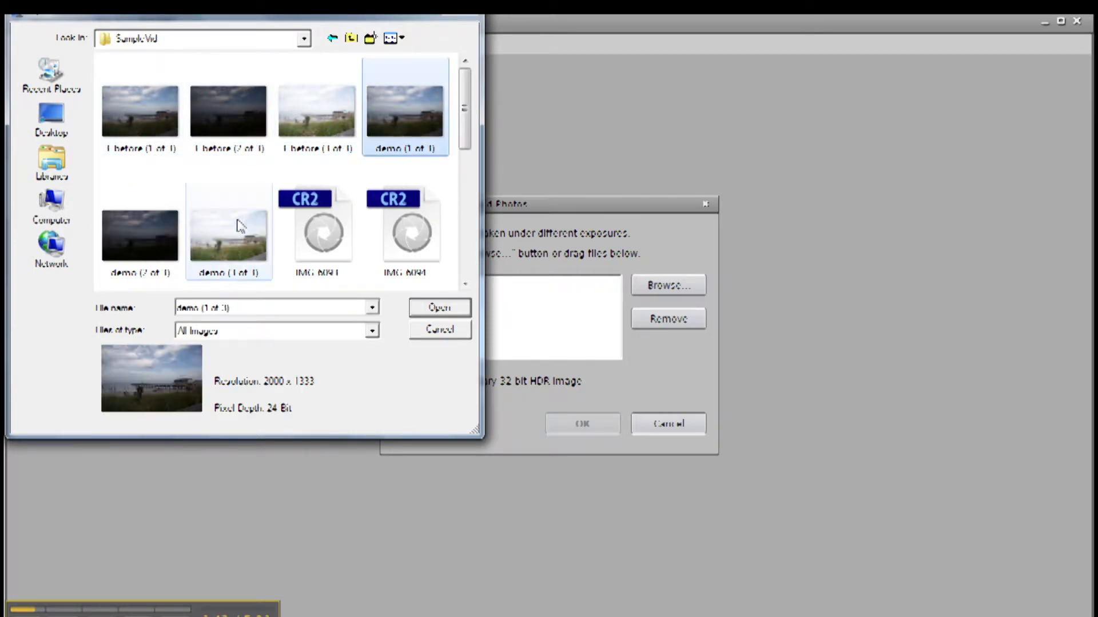
{"action": "left_click", "coordinate": [233, 231], "text": "shift"}
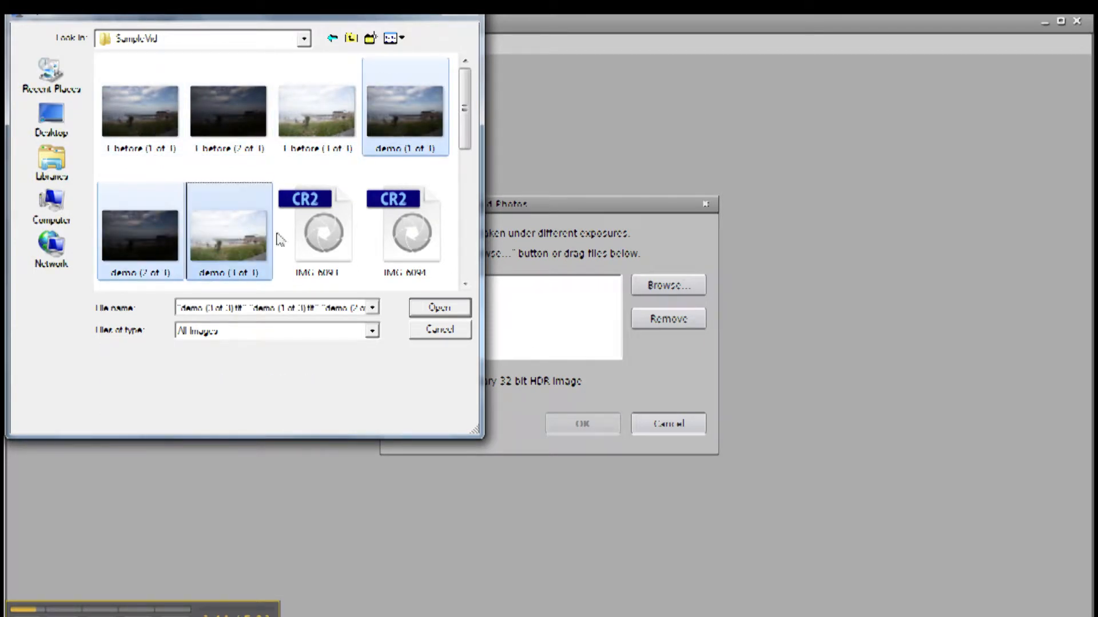
{"action": "left_click", "coordinate": [464, 312]}
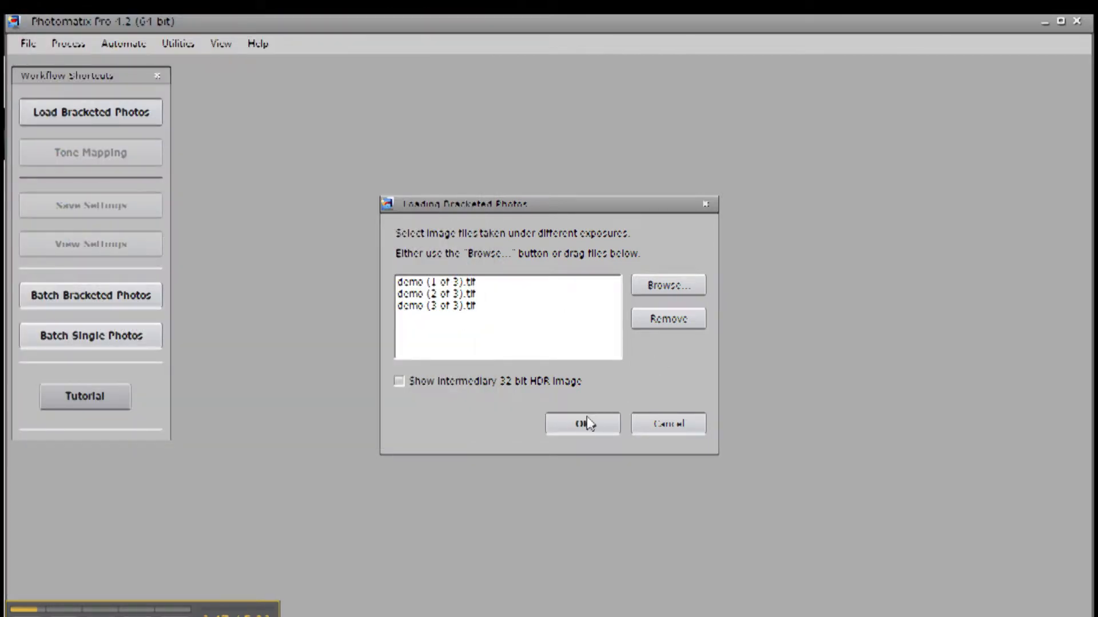
{"action": "left_click", "coordinate": [588, 424]}
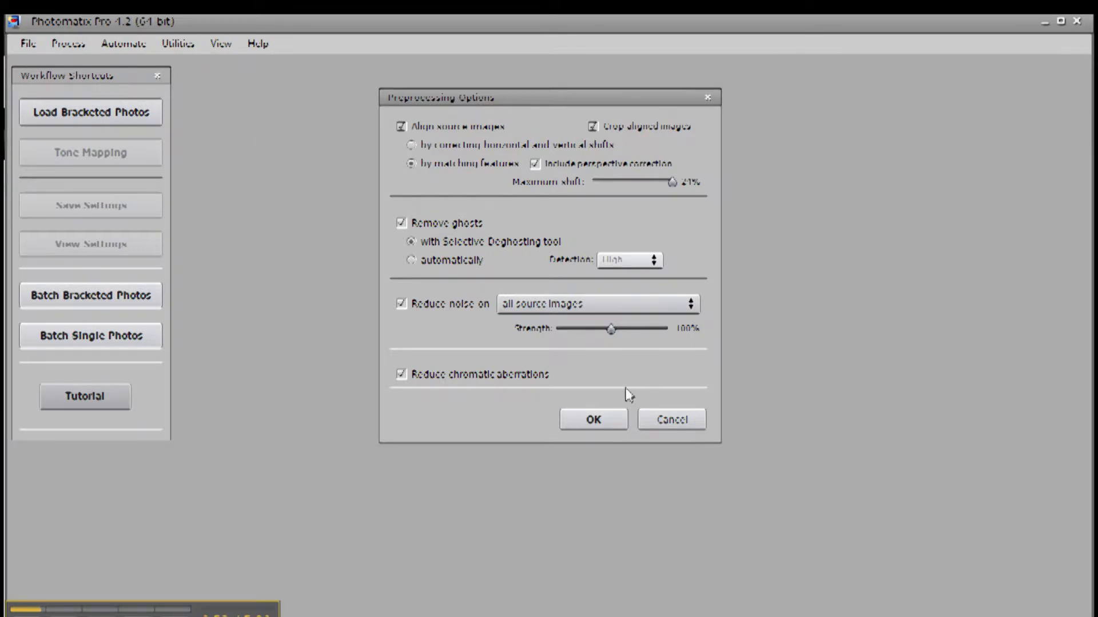
{"action": "left_click", "coordinate": [590, 422]}
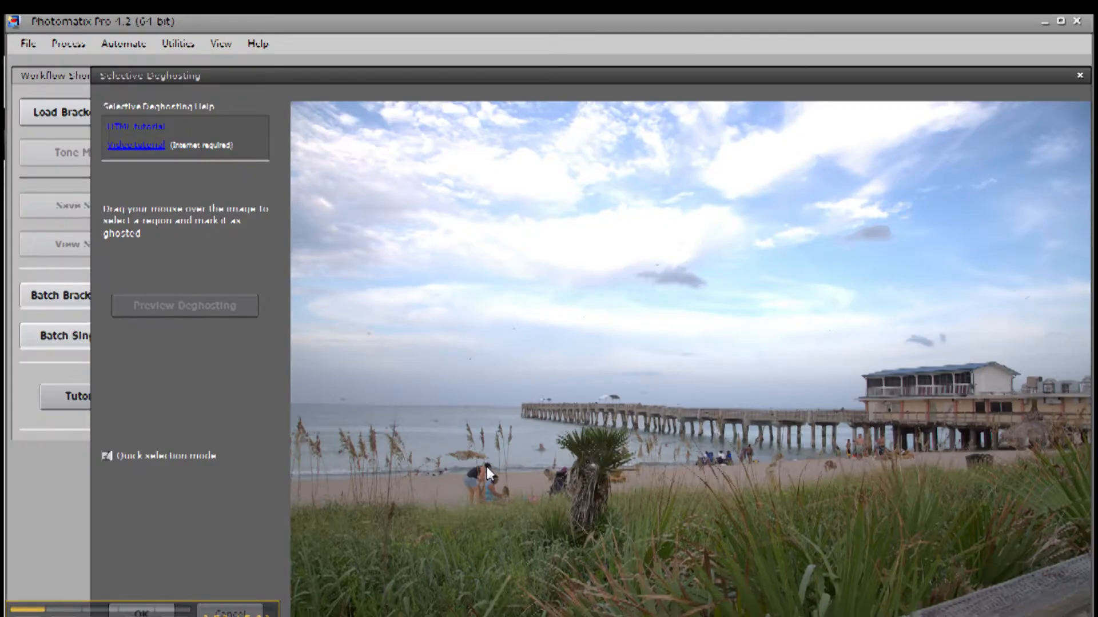
Darken the Selective Deghosting preview with the brightness setting and accept deghosting without marking any region.
{"action": "left_click_drag", "start_coordinate": [376, 82], "coordinate": [324, 21]}
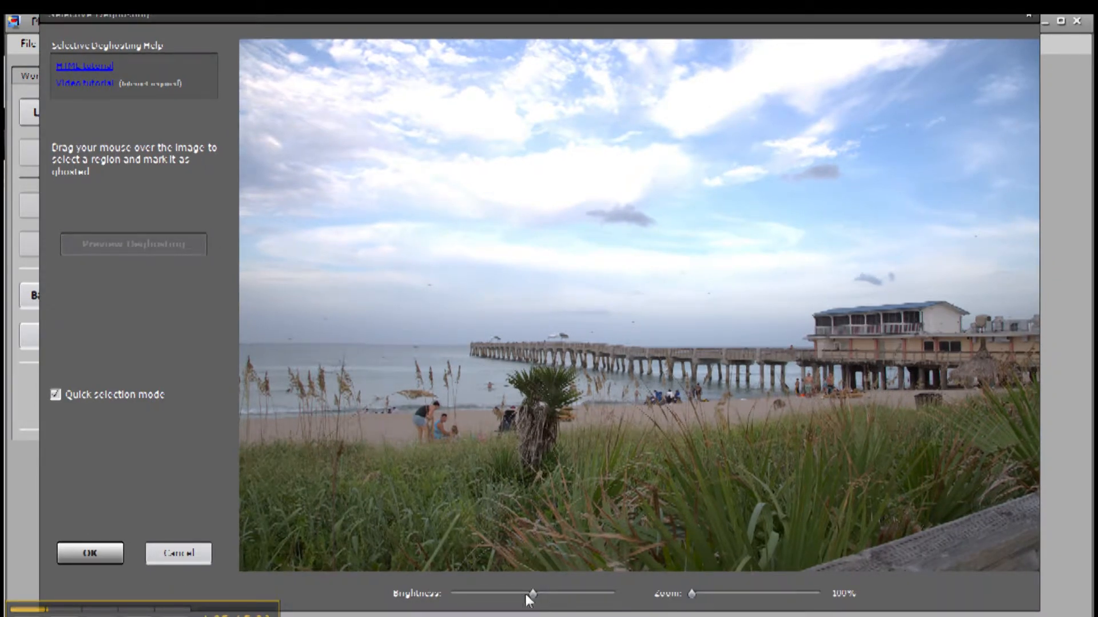
{"action": "left_click", "coordinate": [478, 592]}
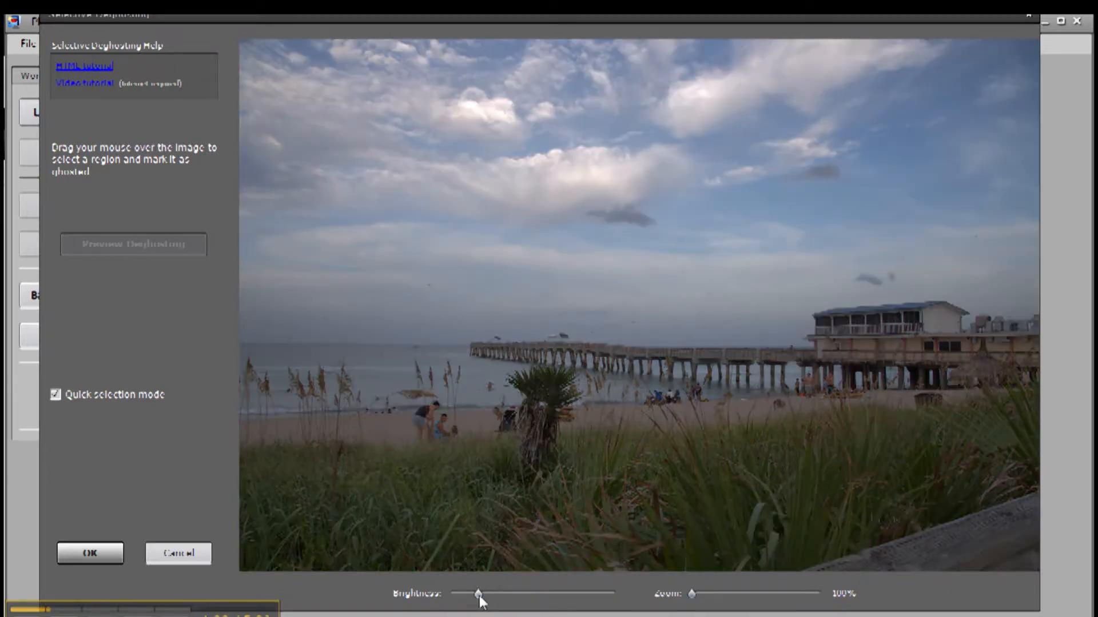
{"action": "left_click_drag", "start_coordinate": [462, 598], "coordinate": [471, 597]}
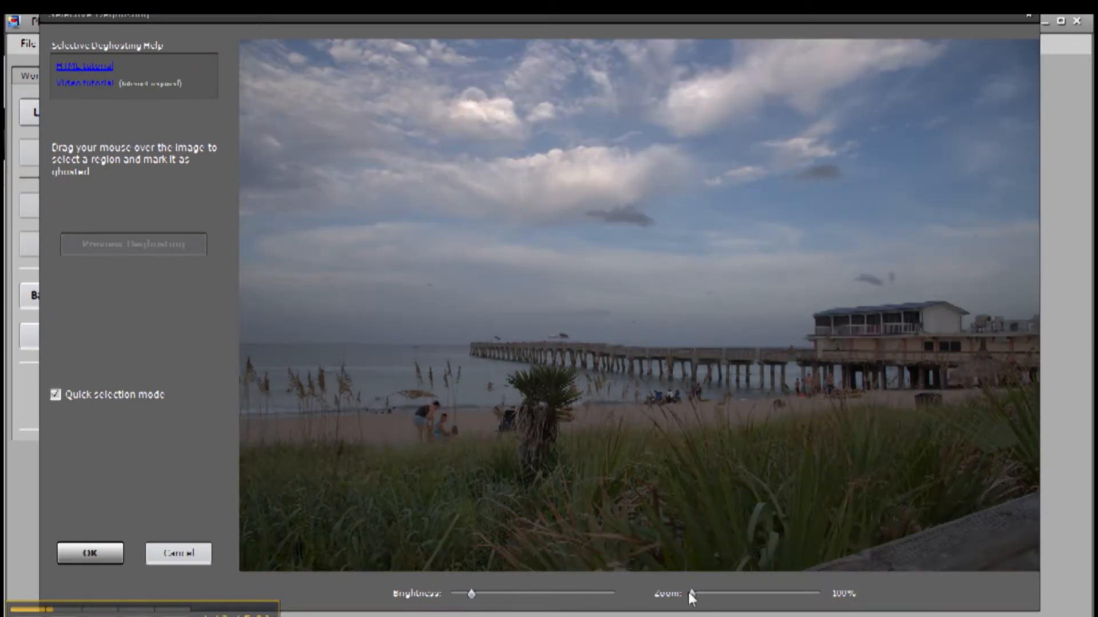
{"action": "left_click_drag", "start_coordinate": [690, 594], "coordinate": [659, 593]}
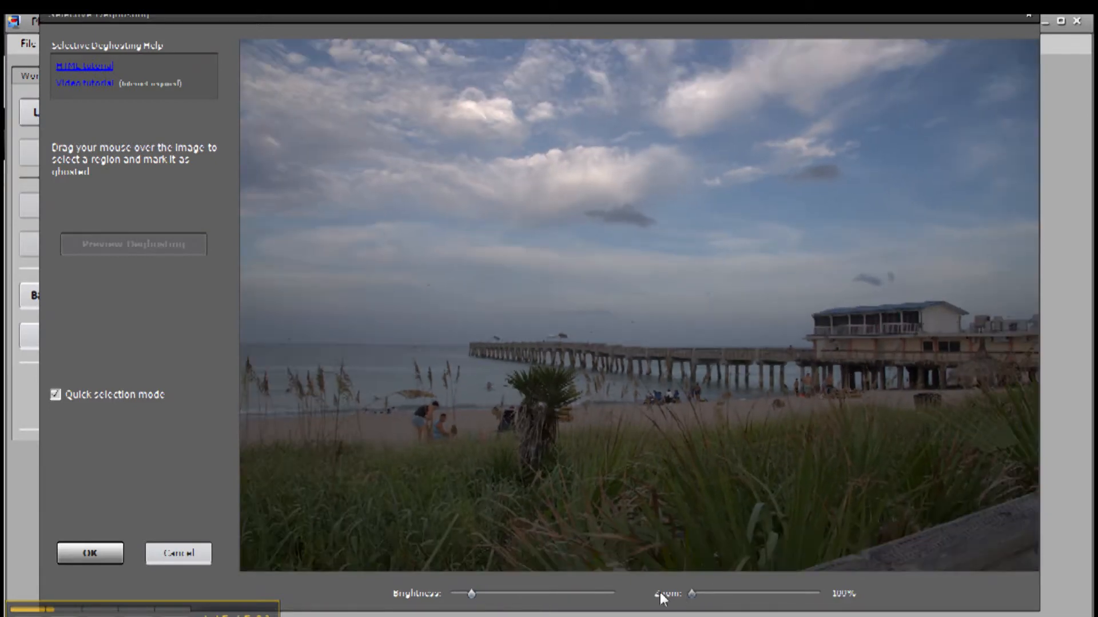
{"action": "left_click", "coordinate": [107, 558]}
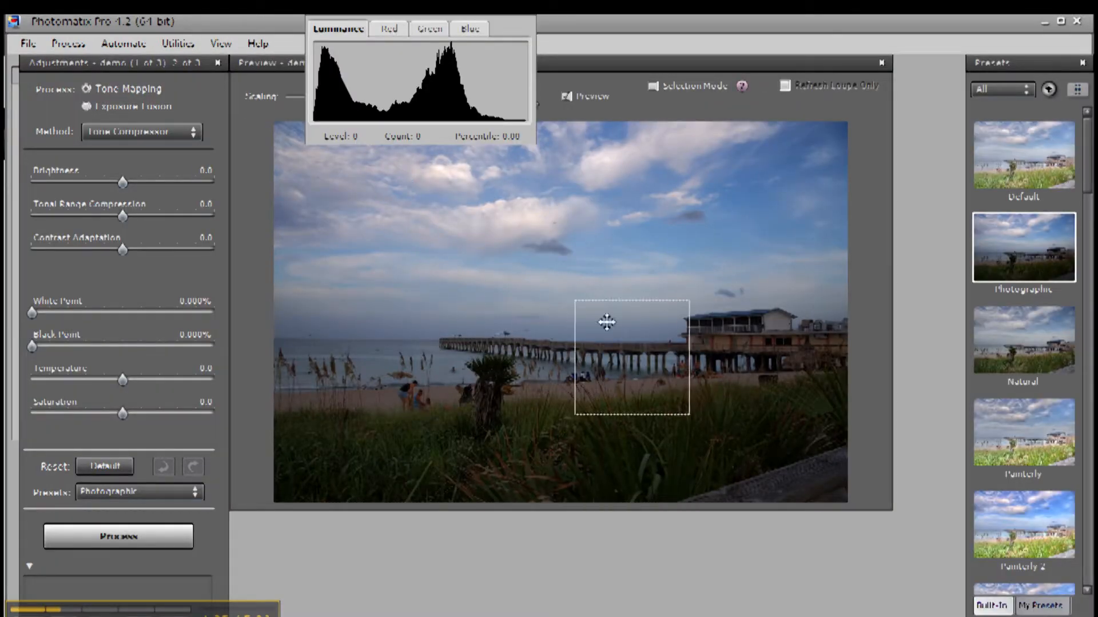
Apply the Default tone mapping preset, inspect the clouds with the Loupe and set the White Point to 0.250%.
{"action": "left_click", "coordinate": [1061, 160]}
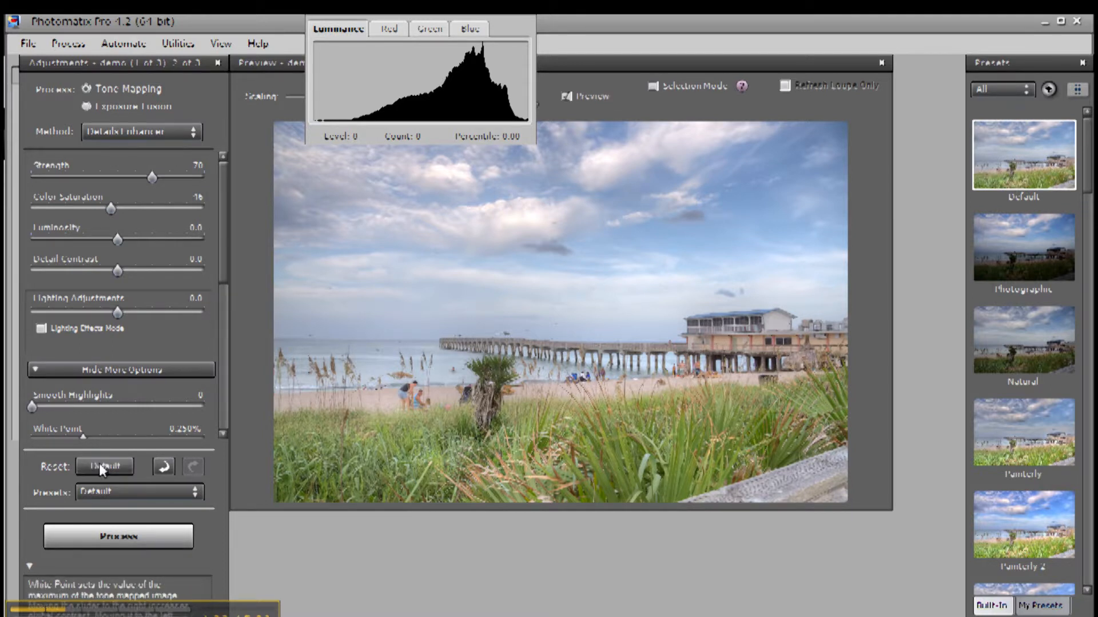
{"action": "left_click_drag", "start_coordinate": [225, 252], "coordinate": [217, 350]}
{"action": "left_click_drag", "start_coordinate": [81, 200], "coordinate": [14, 213]}
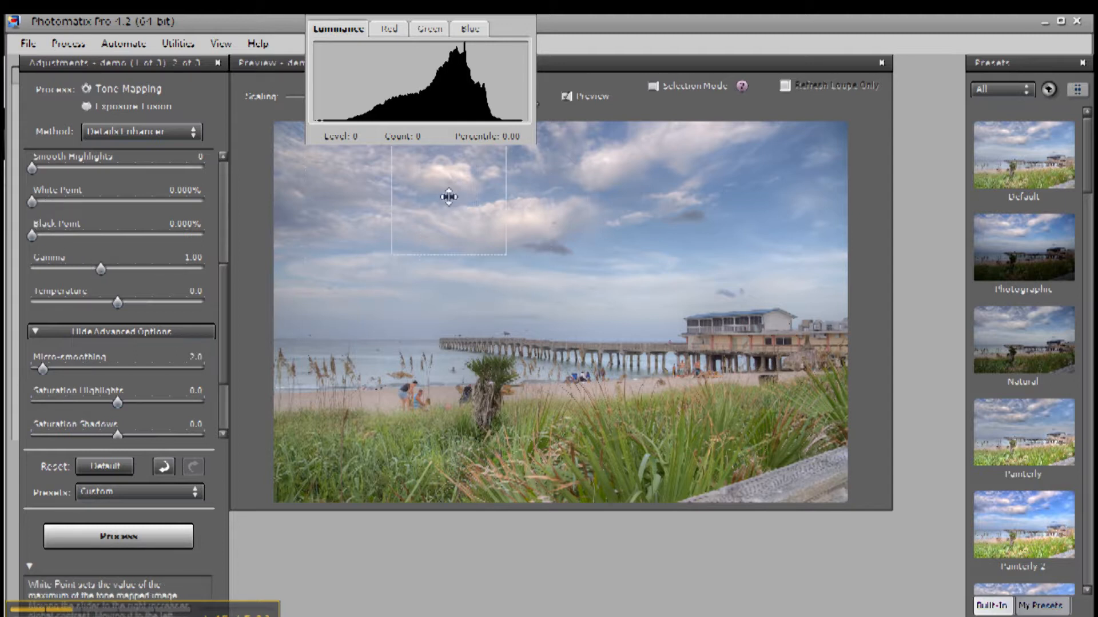
{"action": "left_click", "coordinate": [447, 179]}
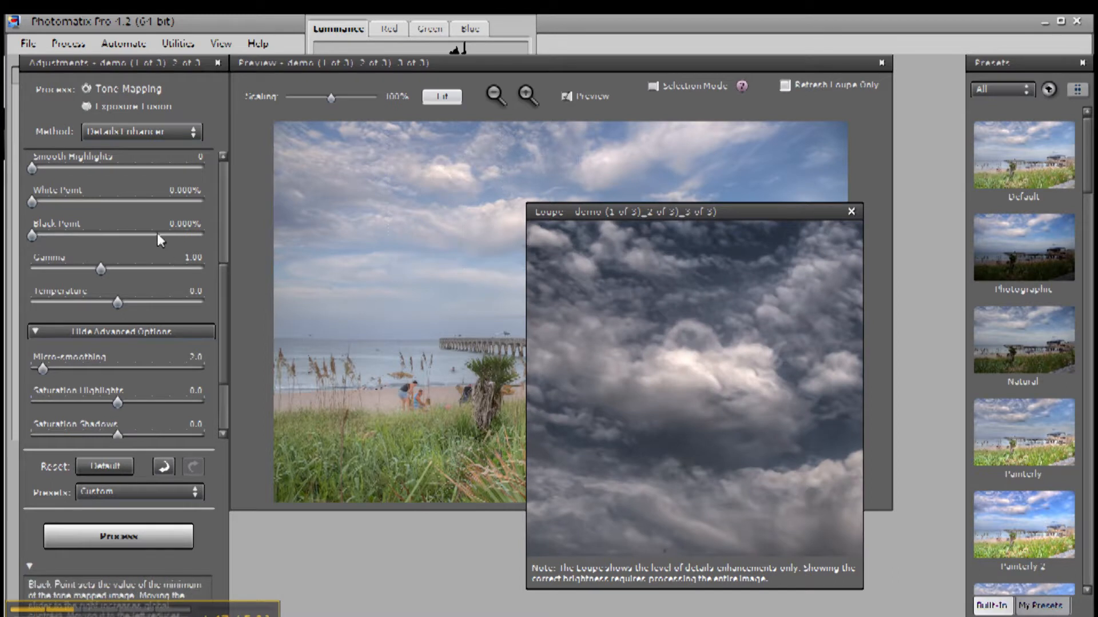
{"action": "left_click_drag", "start_coordinate": [32, 201], "coordinate": [101, 202]}
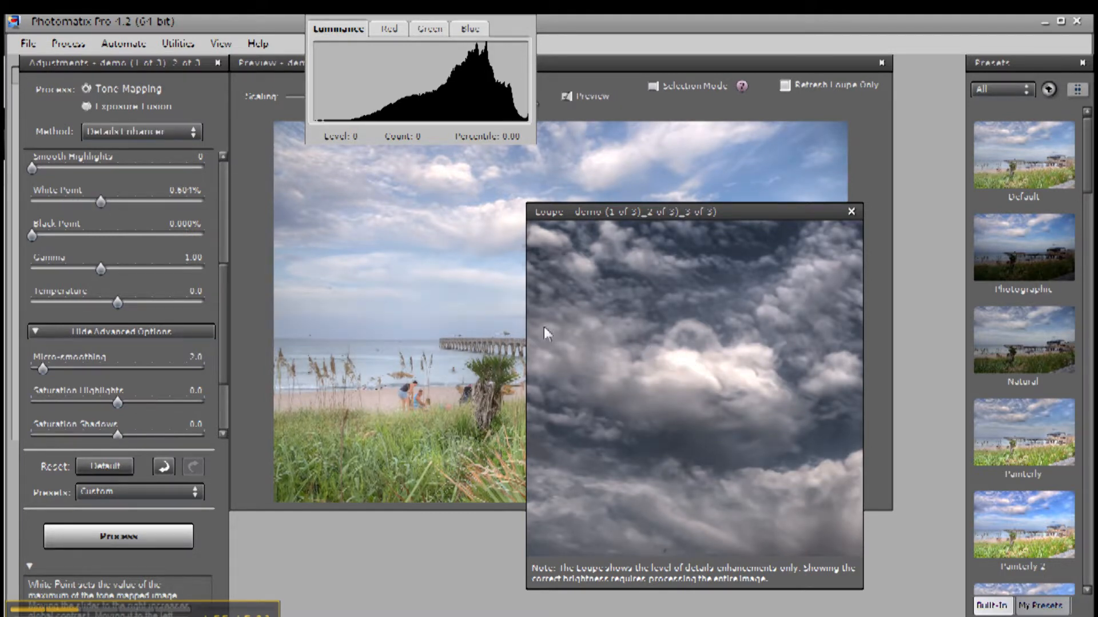
{"action": "left_click_drag", "start_coordinate": [101, 201], "coordinate": [83, 201]}
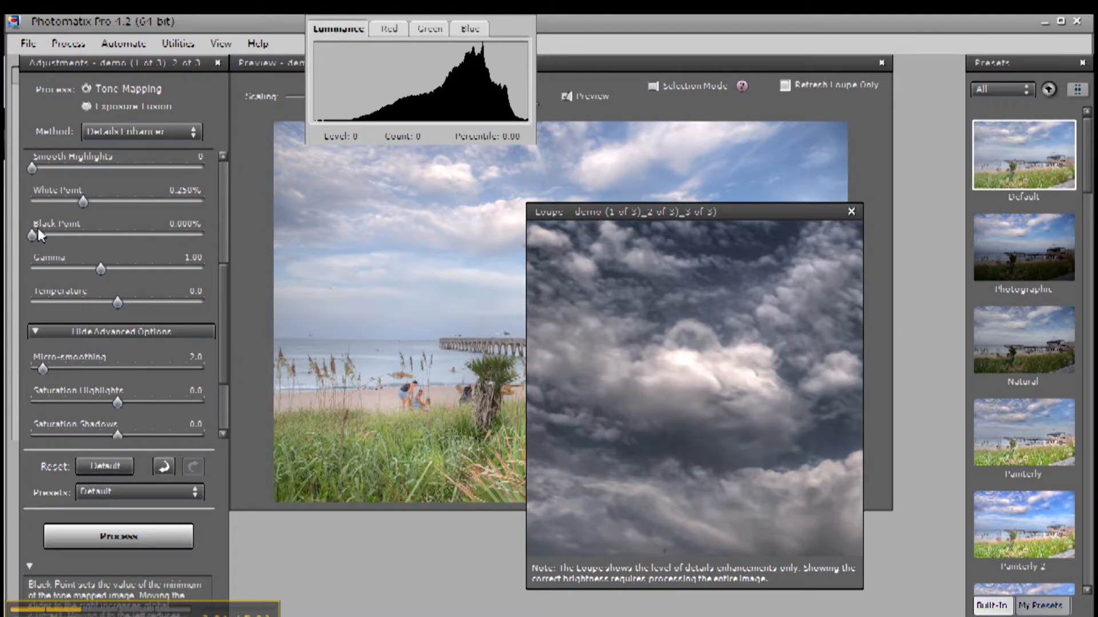
Set the Black Point to 0.305% and close the Loupe.
{"action": "left_click_drag", "start_coordinate": [34, 232], "coordinate": [110, 235]}
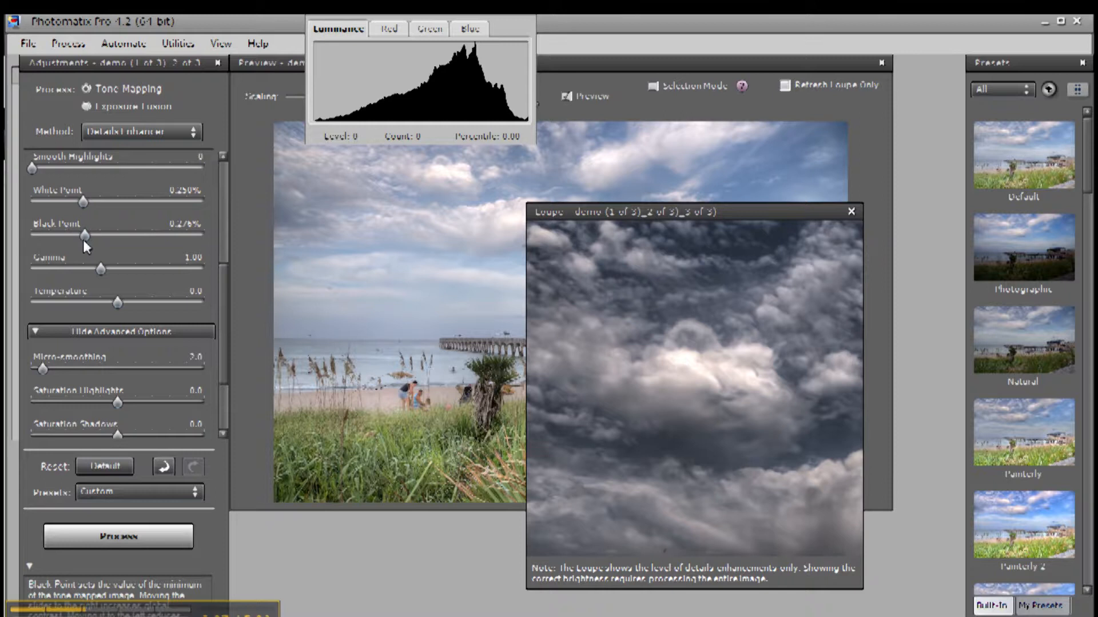
{"action": "left_click_drag", "start_coordinate": [85, 239], "coordinate": [86, 239]}
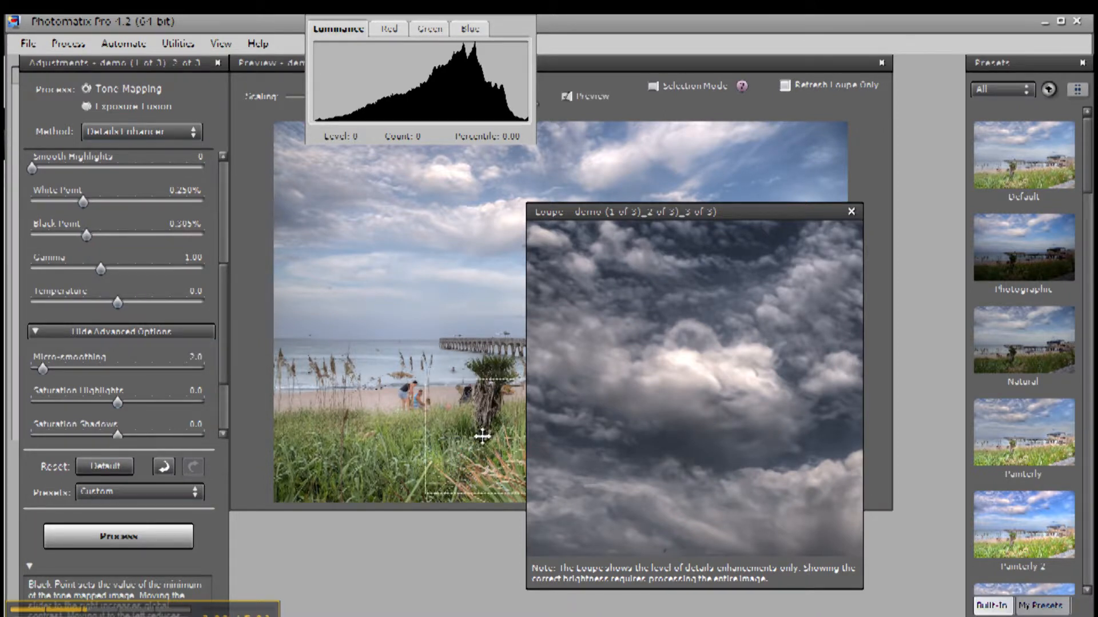
{"action": "left_click", "coordinate": [850, 212]}
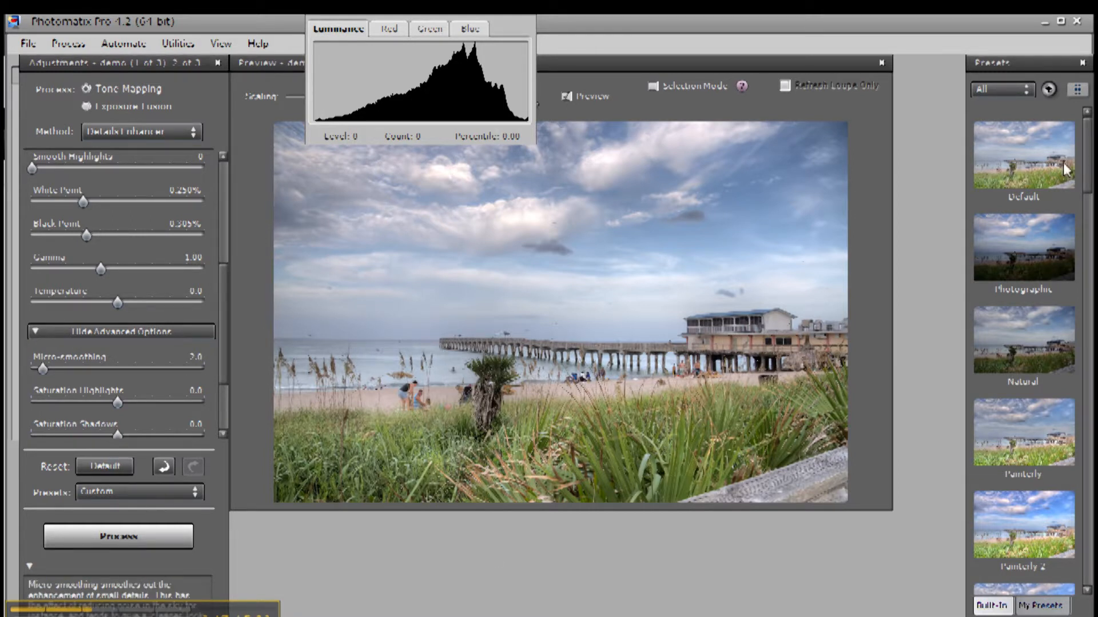
Process the image with the custom tone mapping settings and move the result window clear of the Finishing Touch window.
{"action": "left_click_drag", "start_coordinate": [1092, 157], "coordinate": [1089, 401]}
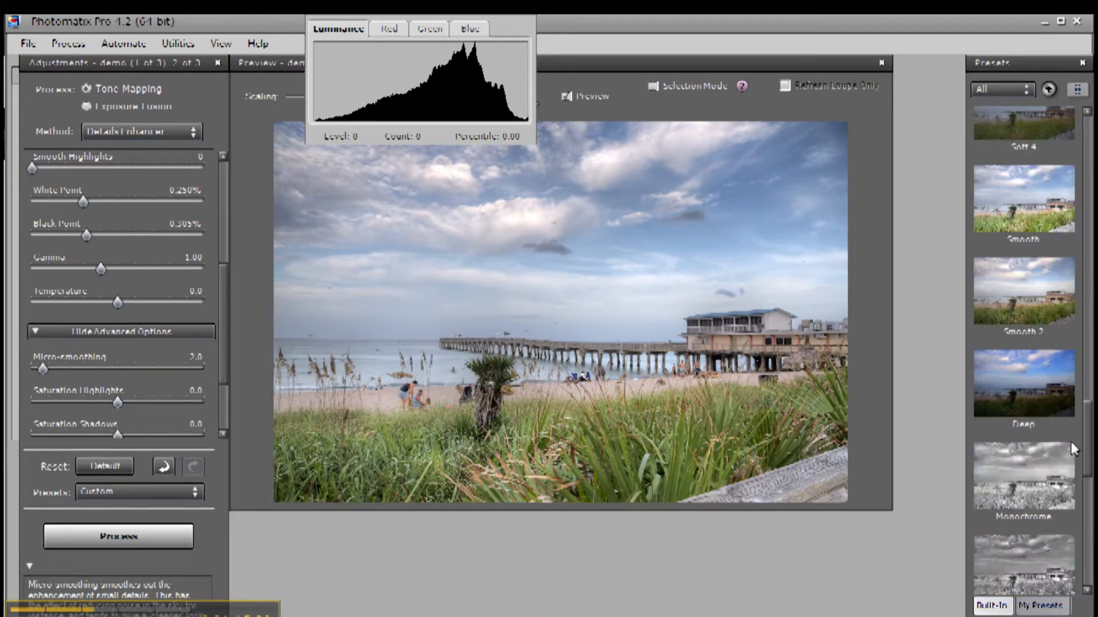
{"action": "mouse_move", "coordinate": [1091, 441]}
{"action": "left_mouse_down"}
{"action": "mouse_move", "coordinate": [1090, 538]}
{"action": "mouse_move", "coordinate": [1068, 352]}
{"action": "mouse_move", "coordinate": [1069, 175]}
{"action": "left_mouse_up"}
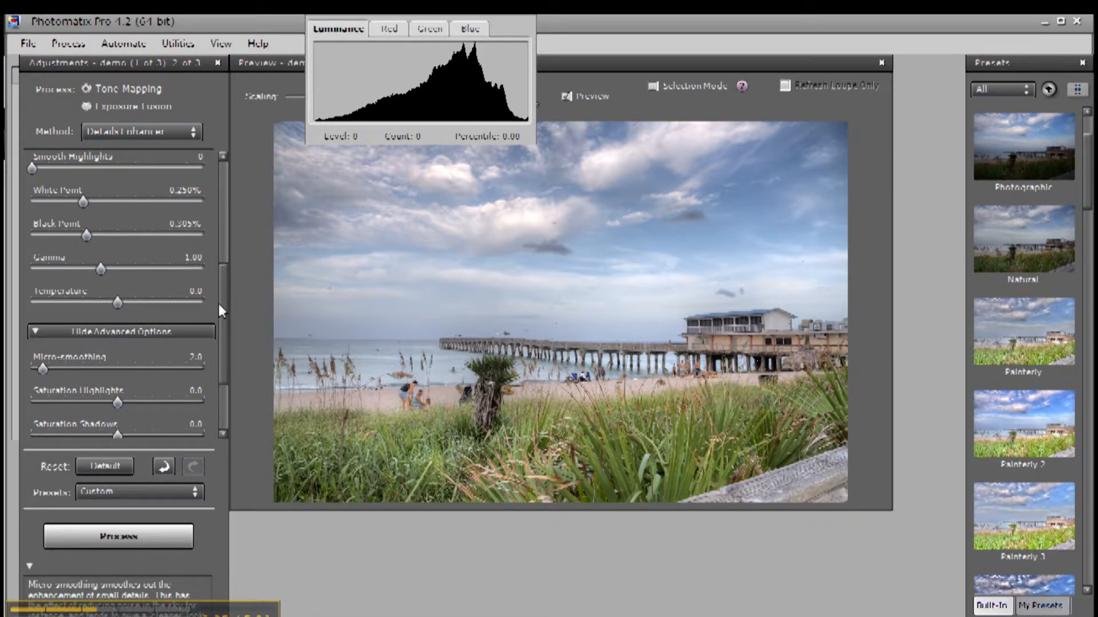
{"action": "left_click_drag", "start_coordinate": [219, 303], "coordinate": [219, 185]}
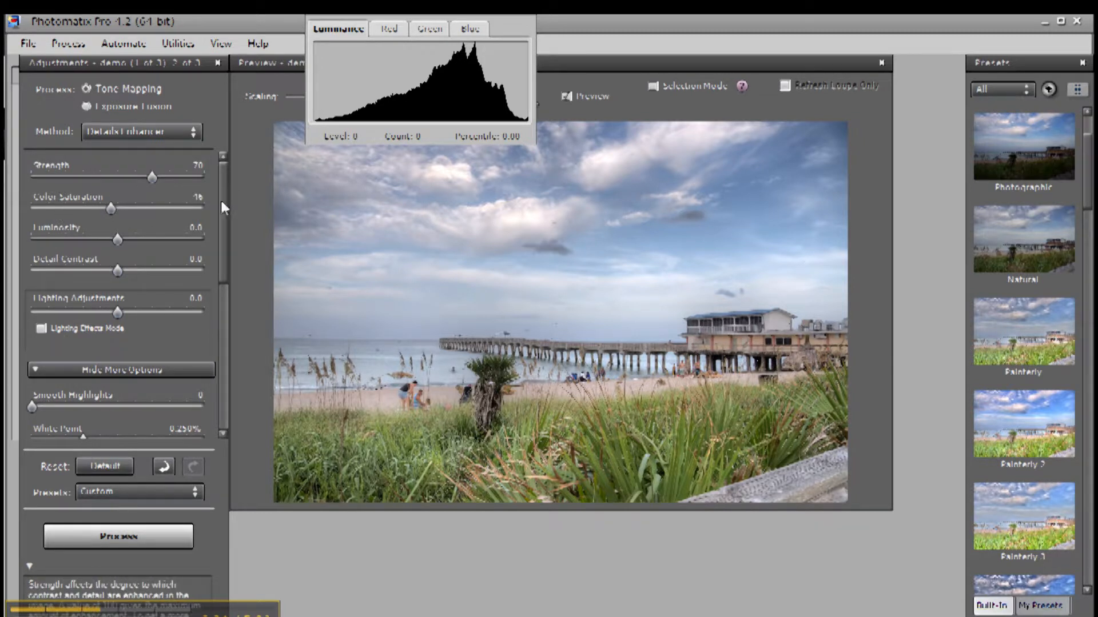
{"action": "left_click_drag", "start_coordinate": [219, 183], "coordinate": [222, 355]}
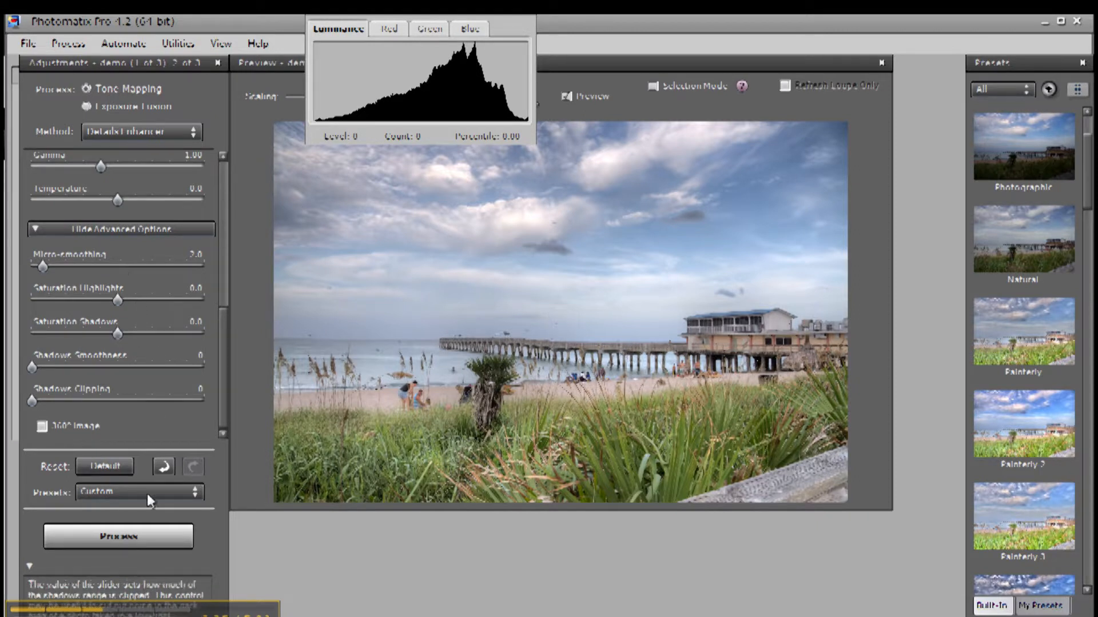
{"action": "left_click", "coordinate": [142, 535]}
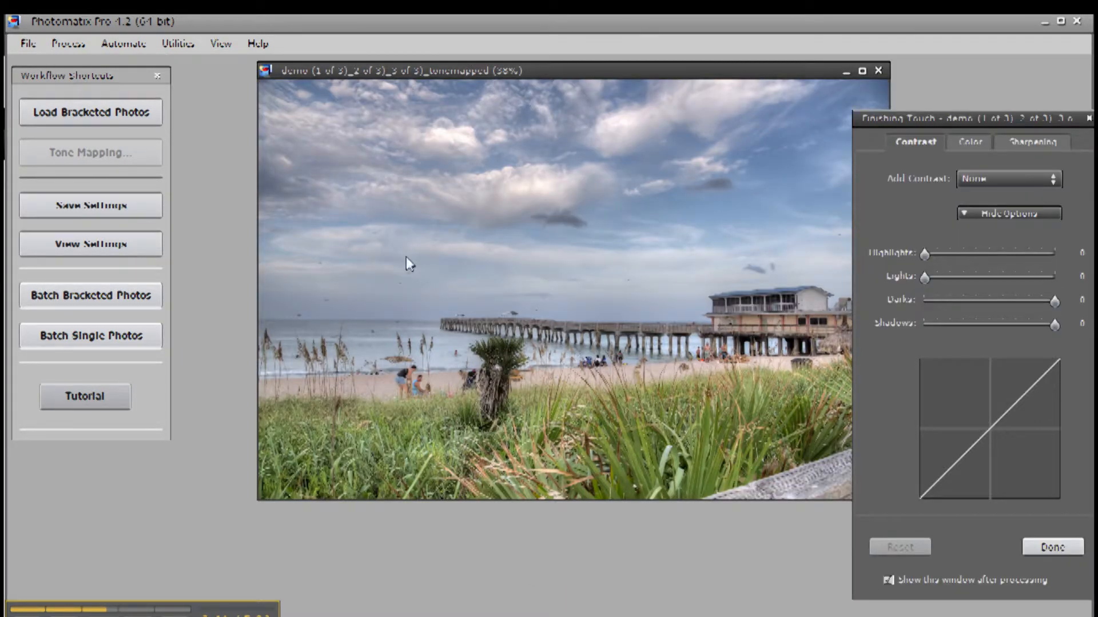
{"action": "left_click_drag", "start_coordinate": [612, 74], "coordinate": [538, 71]}
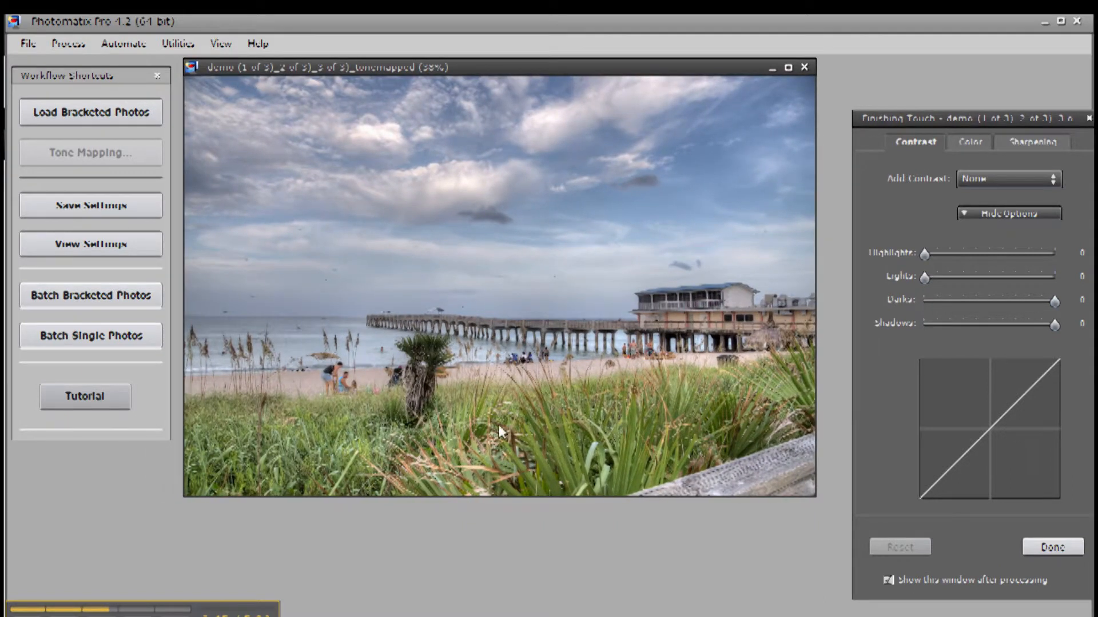
Save the tone-mapped image as demo_tonemapped in 8-bit TIFF format in the SampleVid folder.
{"action": "left_click", "coordinate": [21, 46]}
{"action": "left_click", "coordinate": [24, 47]}
{"action": "left_click", "coordinate": [23, 50]}
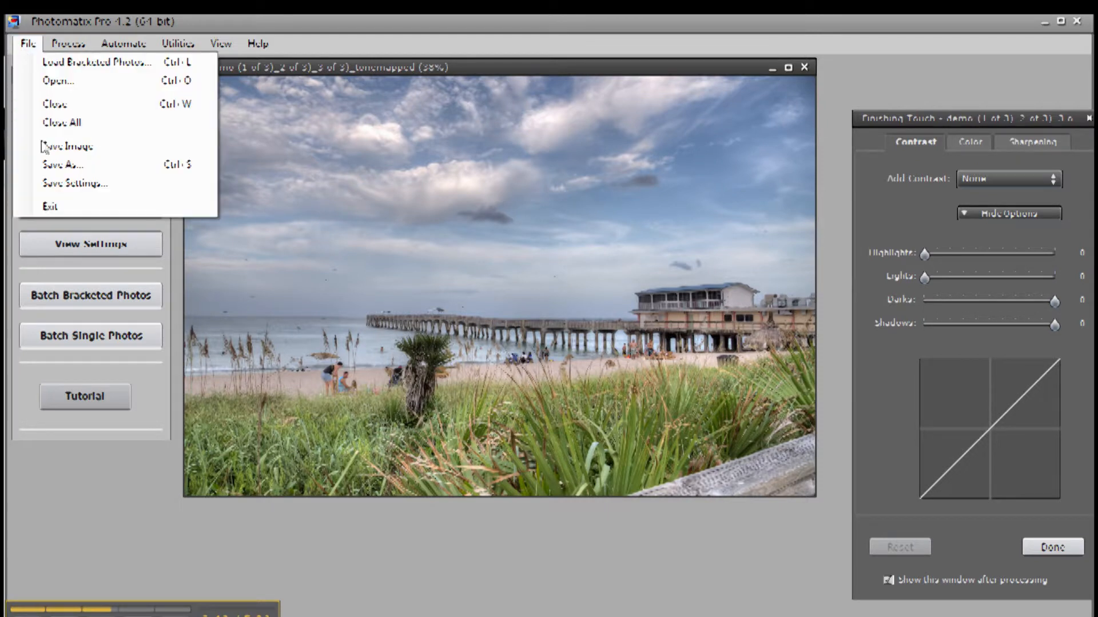
{"action": "left_click", "coordinate": [57, 165]}
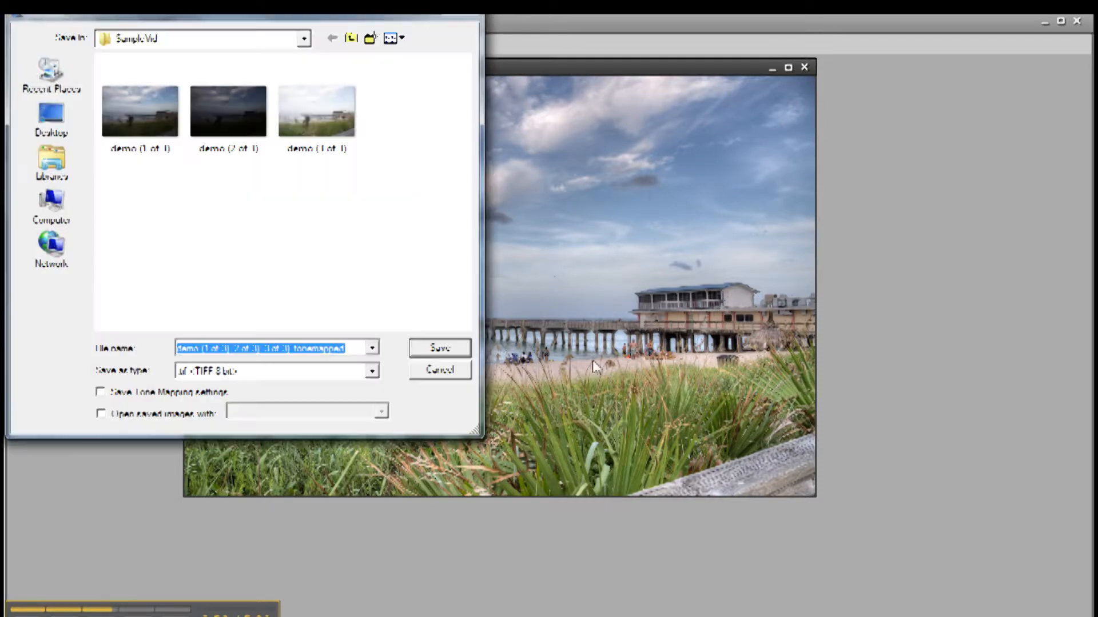
{"action": "left_click", "coordinate": [291, 350]}
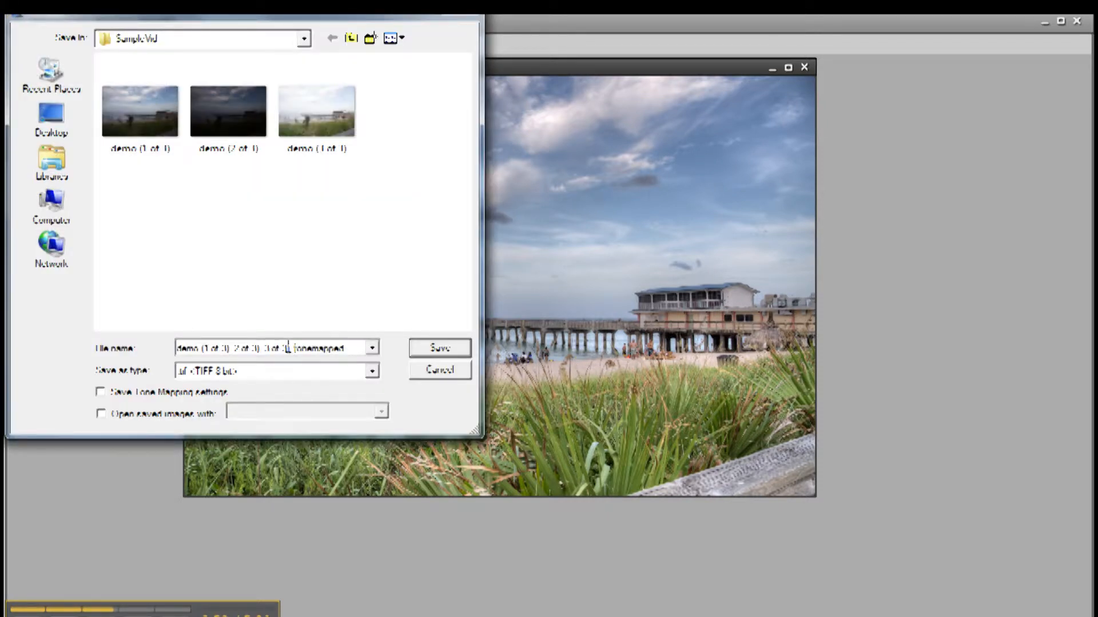
{"action": "key", "text": "BackSpace"}
{"action": "key", "text": "BackSpace"}
{"action": "key", "text": "BackSpace"}
{"action": "key", "text": "BackSpace"}
{"action": "key", "text": "BackSpace"}
{"action": "key", "text": "BackSpace"}
{"action": "key", "text": "BackSpace"}
{"action": "key", "text": "BackSpace"}
{"action": "key", "text": "BackSpace"}
{"action": "key", "text": "BackSpace"}
{"action": "key", "text": "BackSpace"}
{"action": "key", "text": "BackSpace"}
{"action": "key", "text": "BackSpace"}
{"action": "key", "text": "BackSpace"}
{"action": "key", "text": "BackSpace"}
{"action": "key", "text": "BackSpace"}
{"action": "key", "text": "BackSpace"}
{"action": "key", "text": "BackSpace"}
{"action": "key", "text": "BackSpace"}
{"action": "key", "text": "BackSpace"}
{"action": "key", "text": "BackSpace"}
{"action": "key", "text": "BackSpace"}
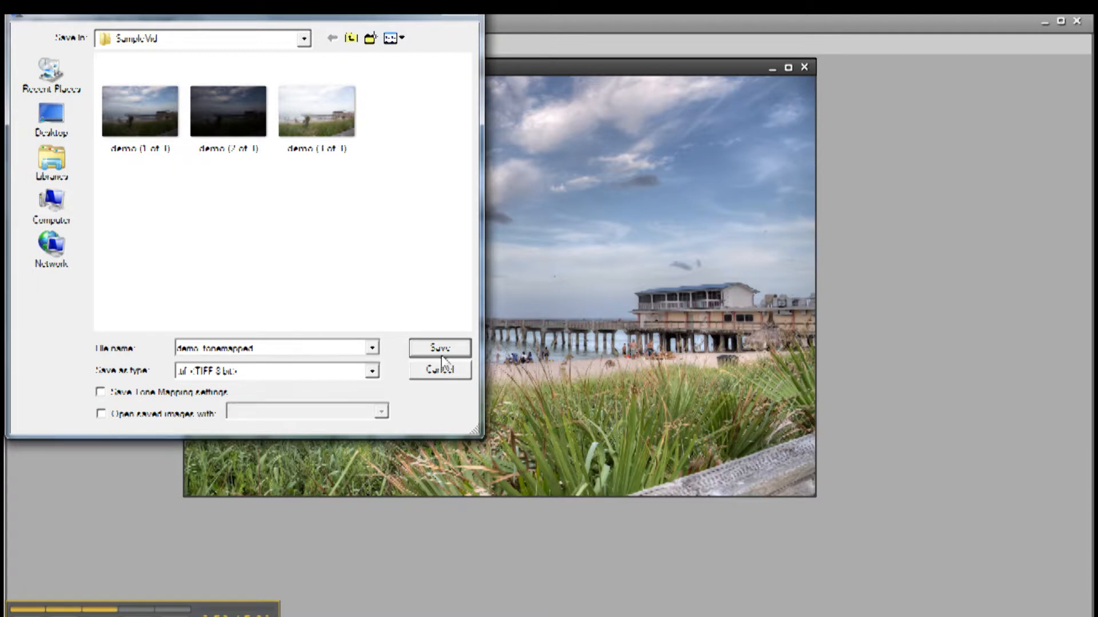
{"action": "left_click", "coordinate": [440, 353]}
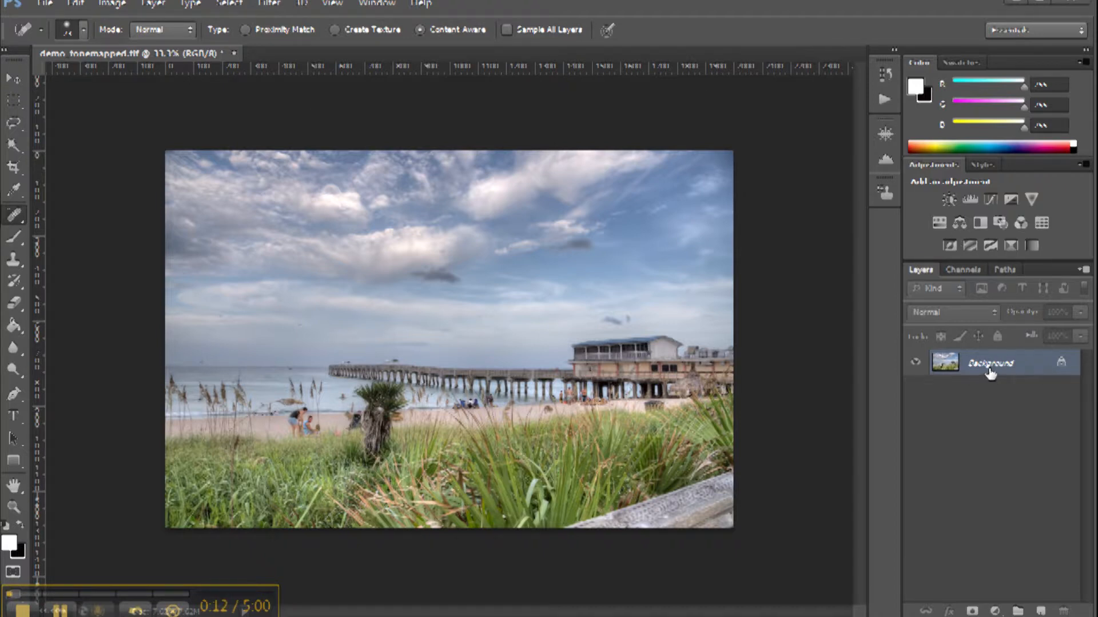
Switch to Photoshop with demo_tonemapped.tif open, duplicate the Background layer and hide the original.
{"action": "key", "text": "ctrl+j"}
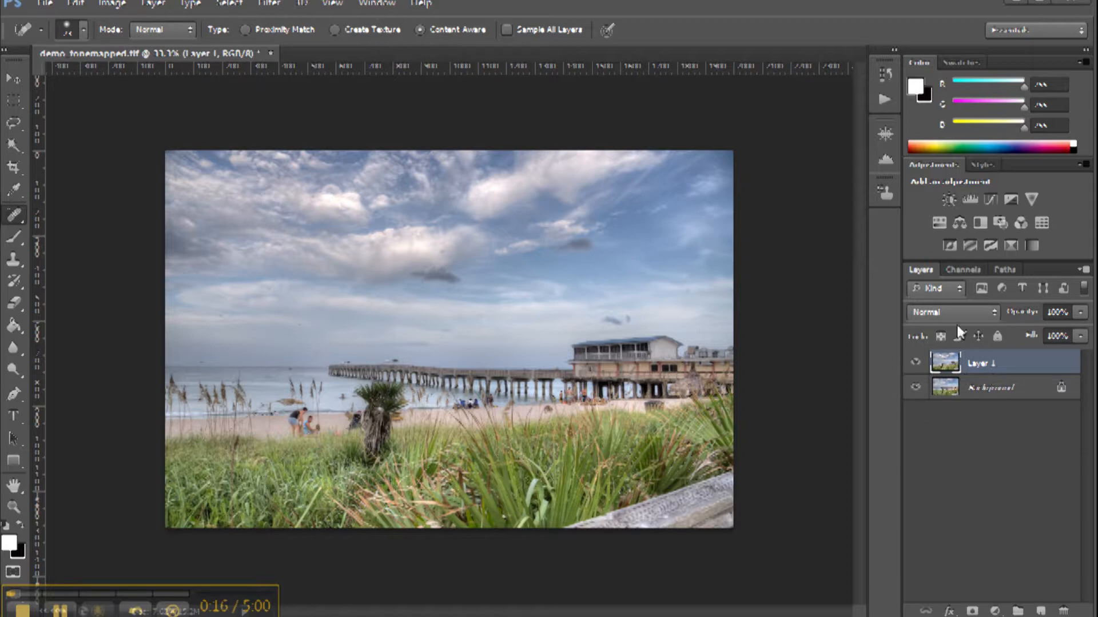
{"action": "left_click", "coordinate": [915, 387]}
{"action": "key", "text": "ctrl+plus"}
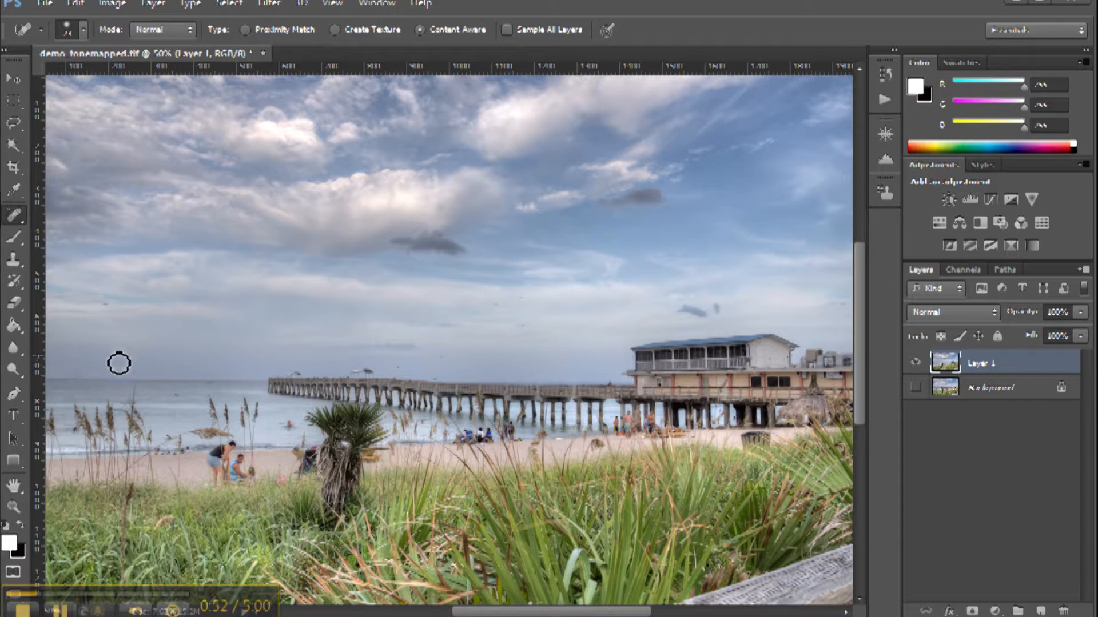
{"action": "left_click_drag", "start_coordinate": [495, 612], "coordinate": [459, 611]}
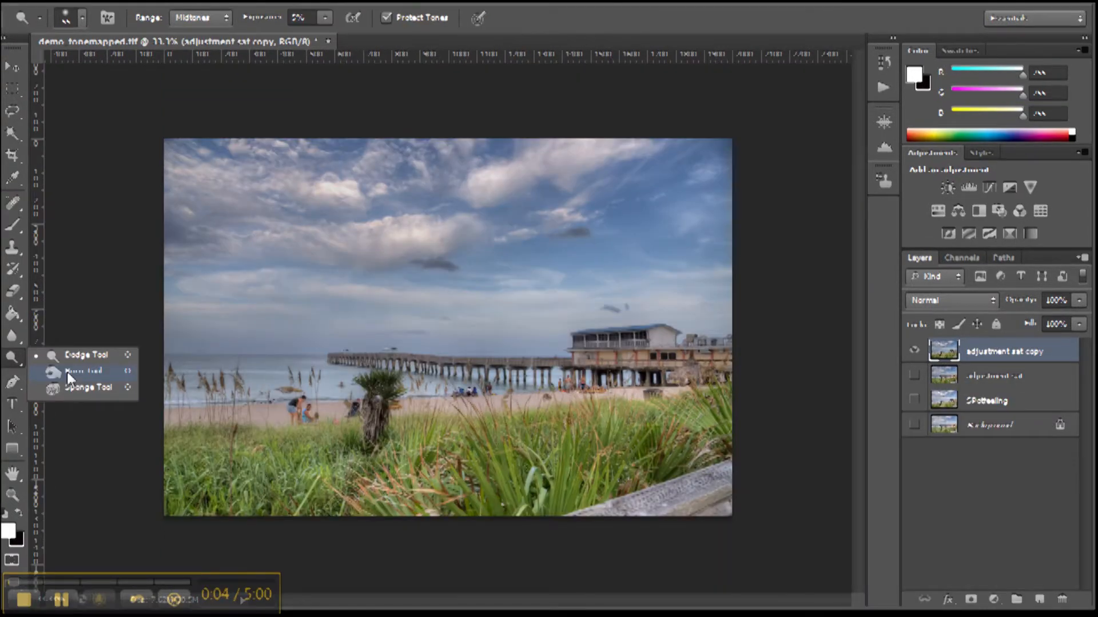
Look at the Burn tool, return to the Dodge tool, set its range to Highlights and enlarge the brush to about 150 px.
{"action": "left_click", "coordinate": [69, 378]}
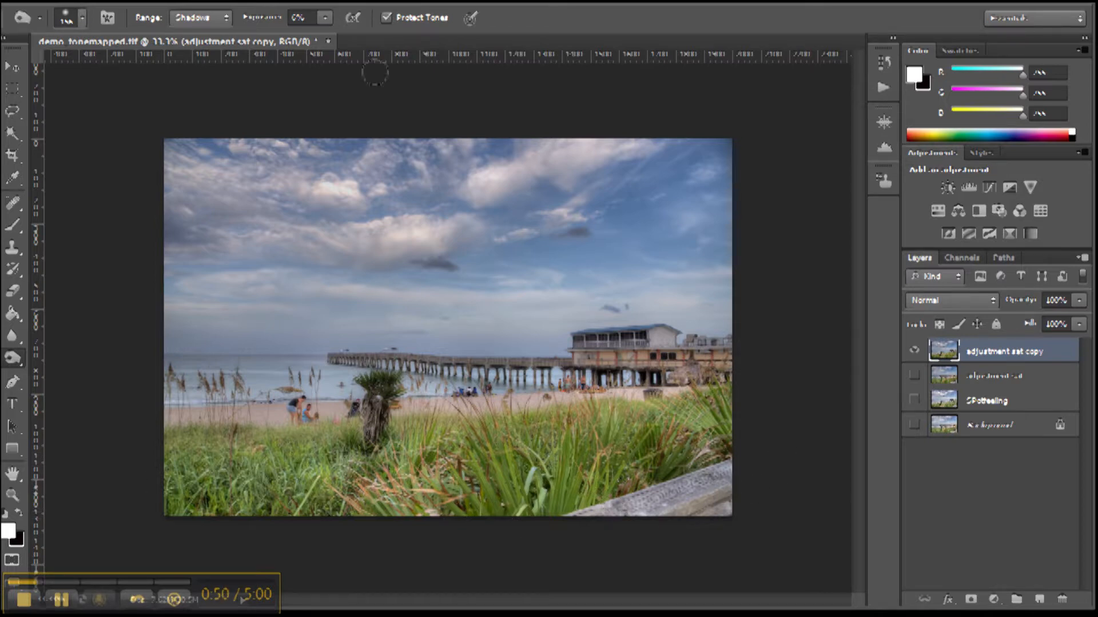
{"action": "left_click", "coordinate": [18, 365]}
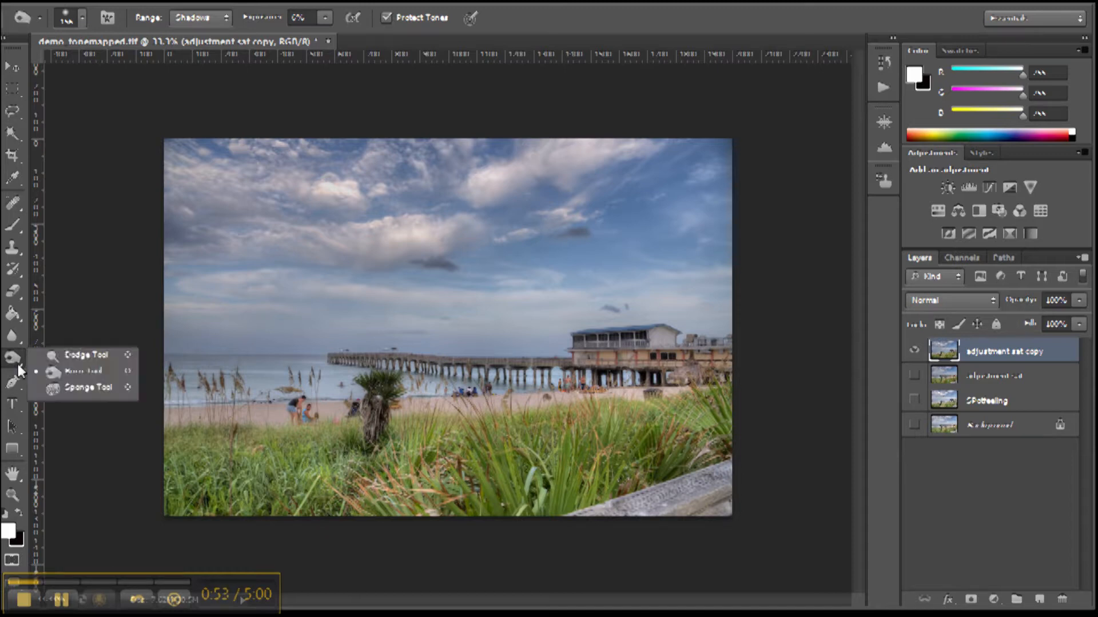
{"action": "left_click", "coordinate": [54, 355]}
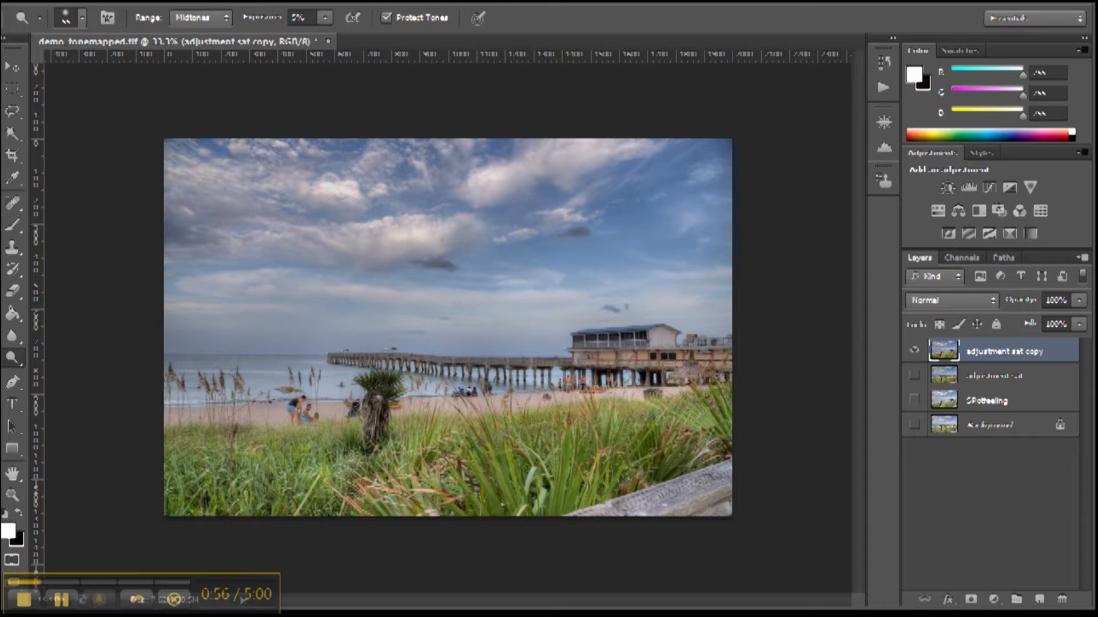
{"action": "left_click", "coordinate": [191, 19]}
{"action": "left_click", "coordinate": [189, 67]}
{"action": "left_click", "coordinate": [83, 18]}
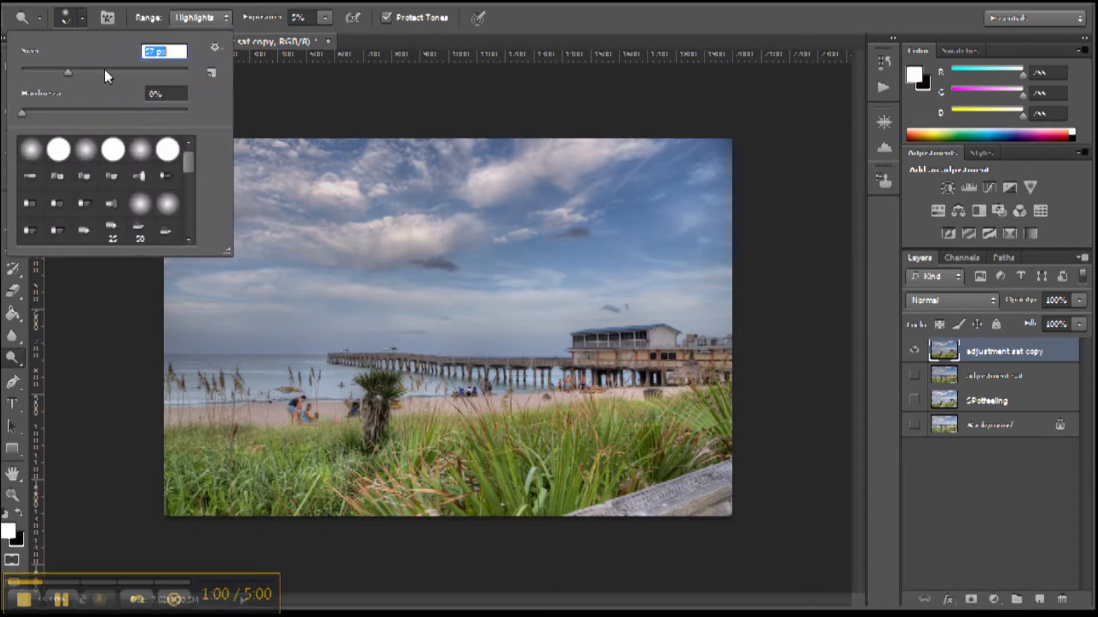
{"action": "left_click_drag", "start_coordinate": [111, 67], "coordinate": [128, 70]}
{"action": "left_click", "coordinate": [383, 110]}
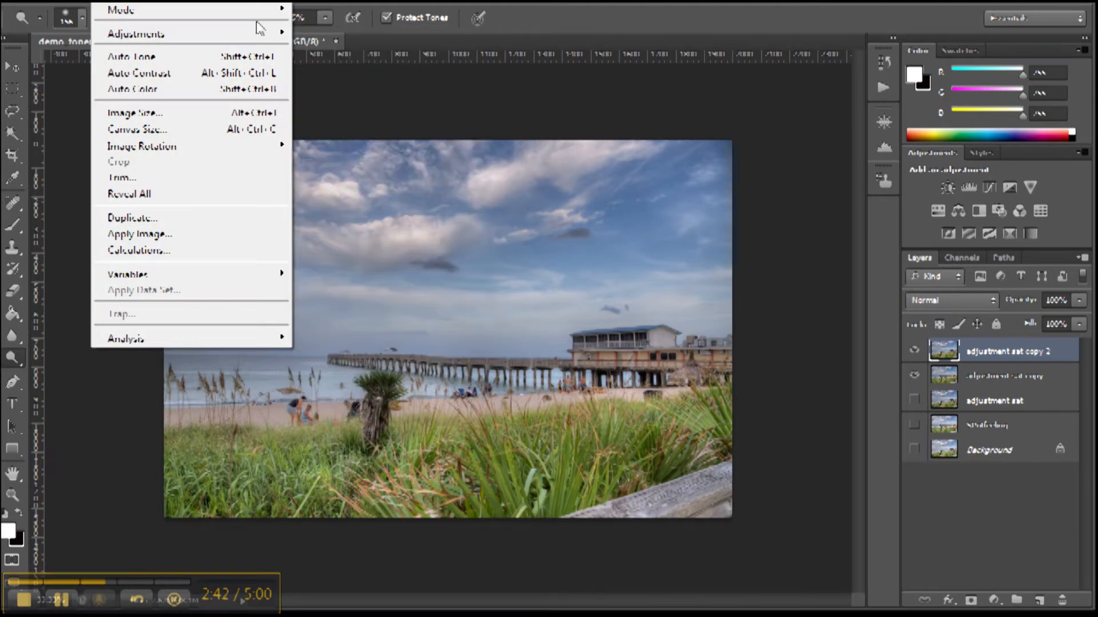
{"action": "mouse_move", "coordinate": [206, 35]}
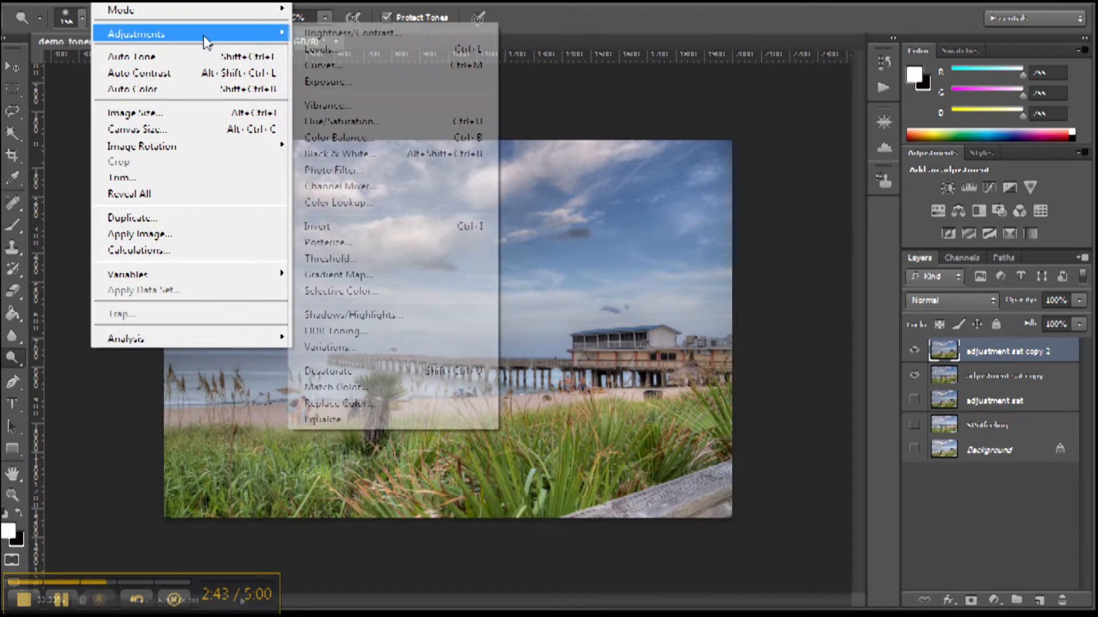
{"action": "left_click", "coordinate": [328, 33]}
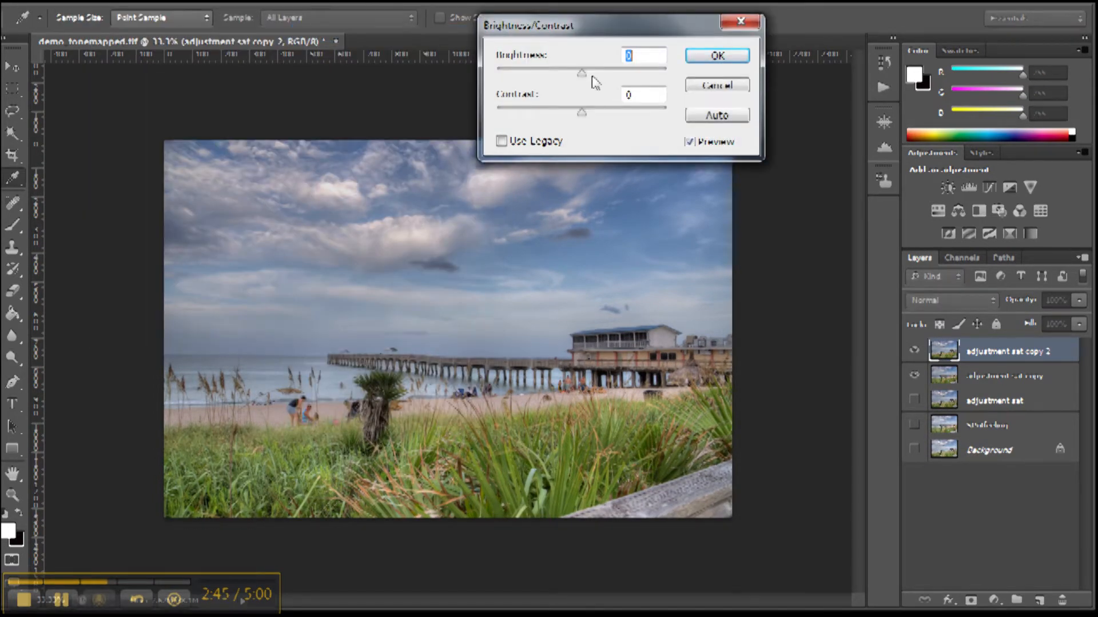
{"action": "left_click_drag", "start_coordinate": [584, 114], "coordinate": [587, 117]}
{"action": "key", "text": "Up"}
{"action": "key", "text": "Up"}
{"action": "key", "text": "Up"}
{"action": "key", "text": "Up"}
{"action": "key", "text": "Up"}
{"action": "key", "text": "Up"}
{"action": "key", "text": "Up"}
{"action": "key", "text": "Up"}
{"action": "key", "text": "Up"}
{"action": "key", "text": "Up"}
{"action": "key", "text": "Up"}
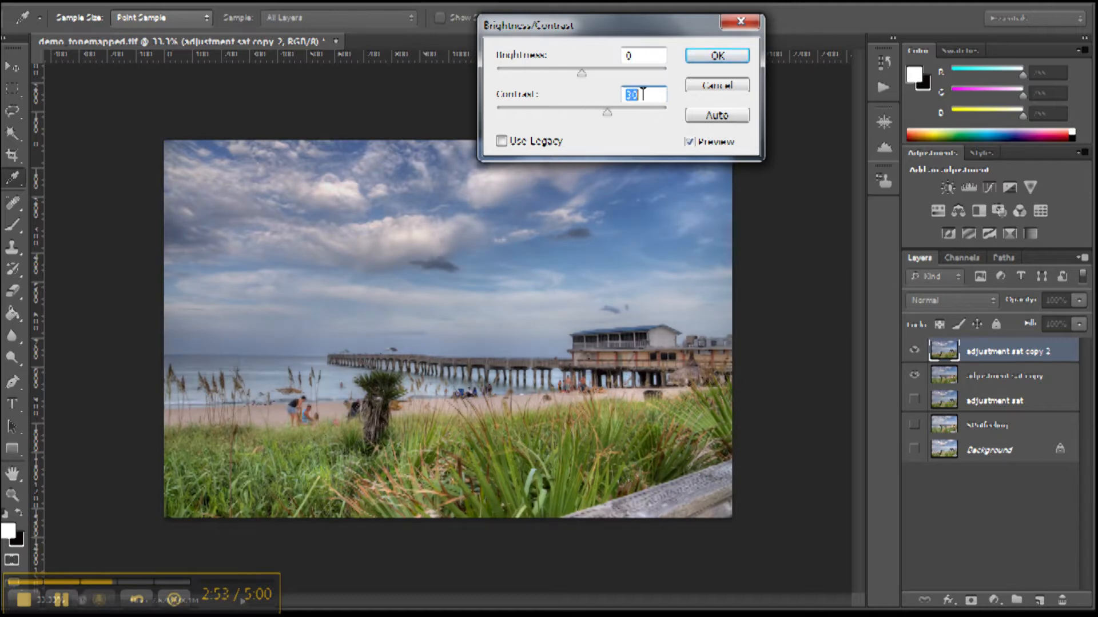
{"action": "left_click", "coordinate": [729, 86]}
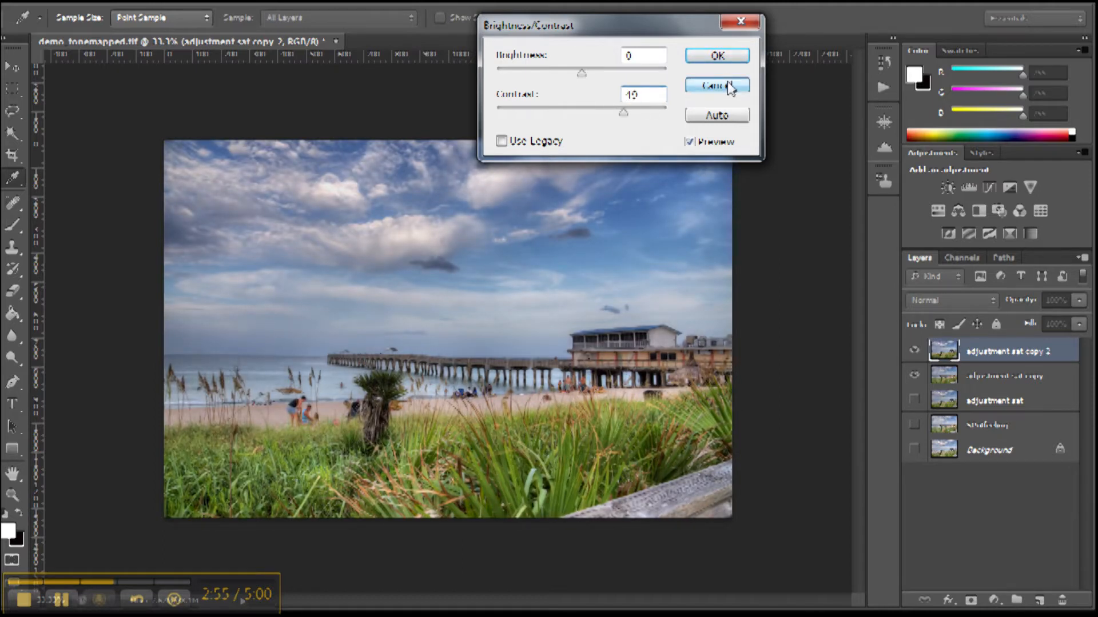
{"action": "key", "text": "o"}
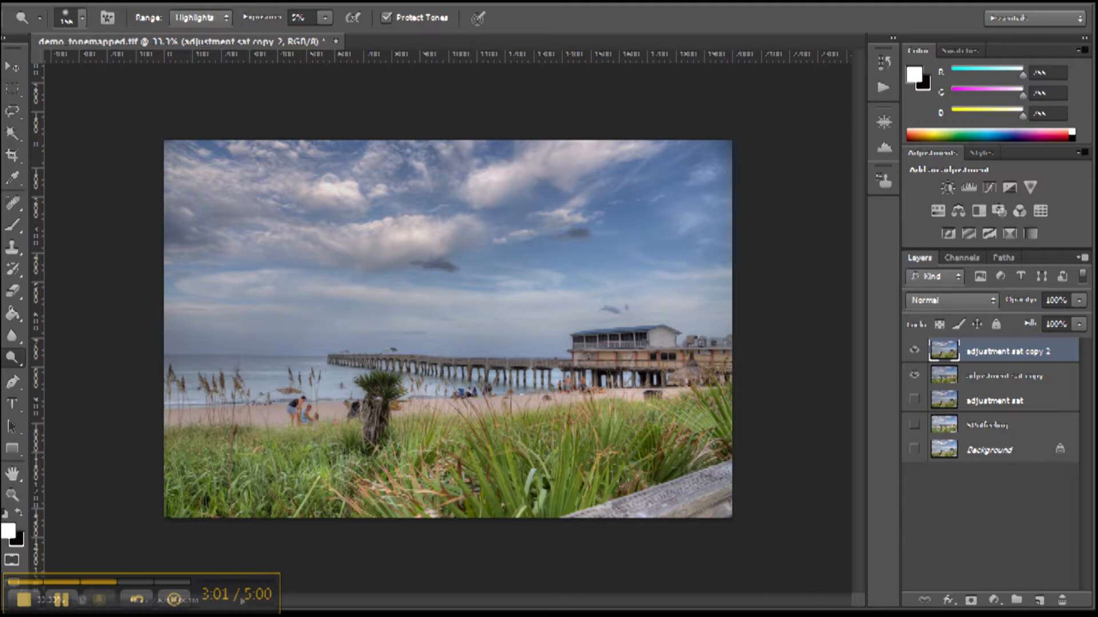
Raise the Contrast of the "adjustment sat copy 2" layer to 50 with the Brightness/Contrast adjustment.
{"action": "left_click", "coordinate": [71, 2]}
{"action": "mouse_move", "coordinate": [98, 1]}
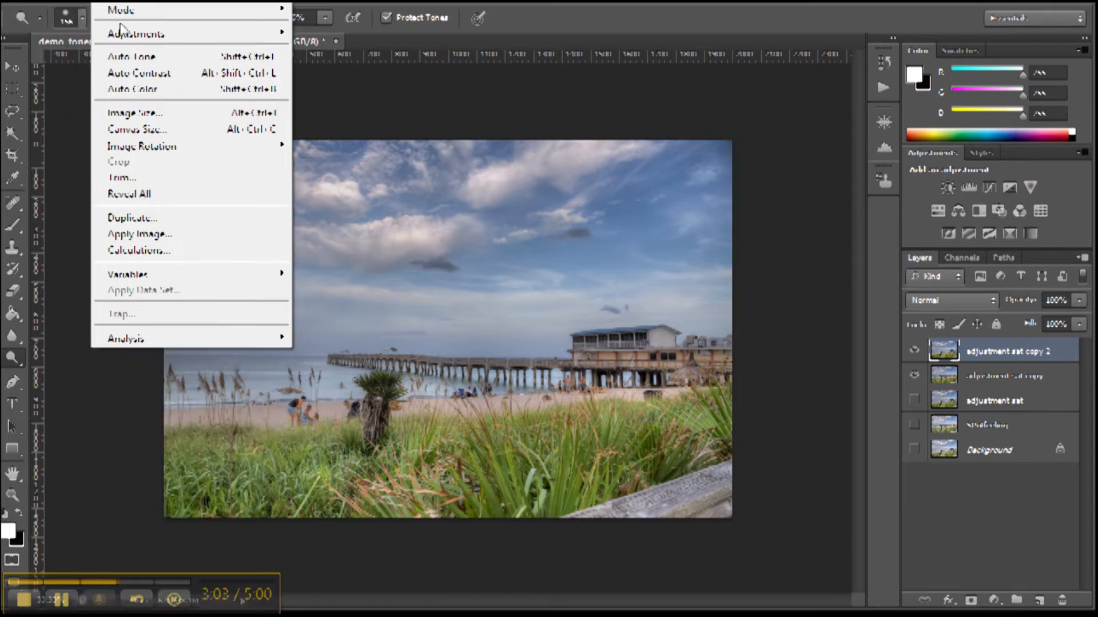
{"action": "mouse_move", "coordinate": [135, 32]}
{"action": "left_click", "coordinate": [368, 34]}
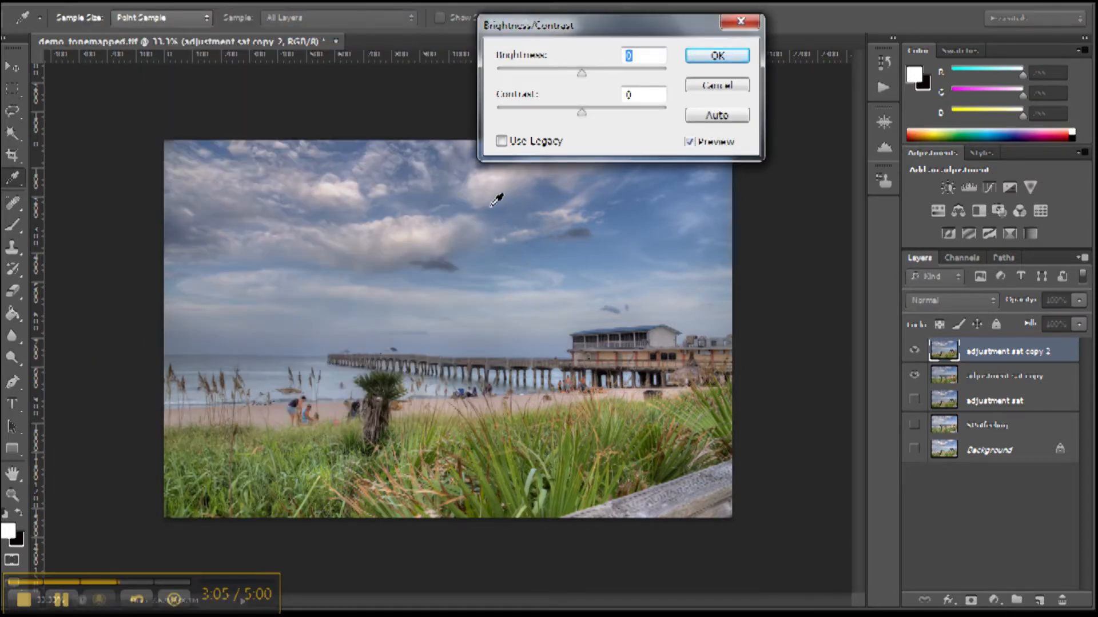
{"action": "left_click", "coordinate": [654, 97]}
{"action": "key", "text": "Up"}
{"action": "key", "text": "Up"}
{"action": "key", "text": "Up"}
{"action": "key", "text": "Up"}
{"action": "key", "text": "Up"}
{"action": "key", "text": "Up"}
{"action": "key", "text": "Up"}
{"action": "key", "text": "Up"}
{"action": "key", "text": "Up"}
{"action": "key", "text": "Up"}
{"action": "key", "text": "Up"}
{"action": "key", "text": "Up"}
{"action": "key", "text": "Up"}
{"action": "key", "text": "Up"}
{"action": "key", "text": "Up"}
{"action": "key", "text": "Up"}
{"action": "key", "text": "Up"}
{"action": "key", "text": "Up"}
{"action": "key", "text": "Up"}
{"action": "key", "text": "Up"}
{"action": "key", "text": "Up"}
{"action": "key", "text": "Up"}
{"action": "key", "text": "Up"}
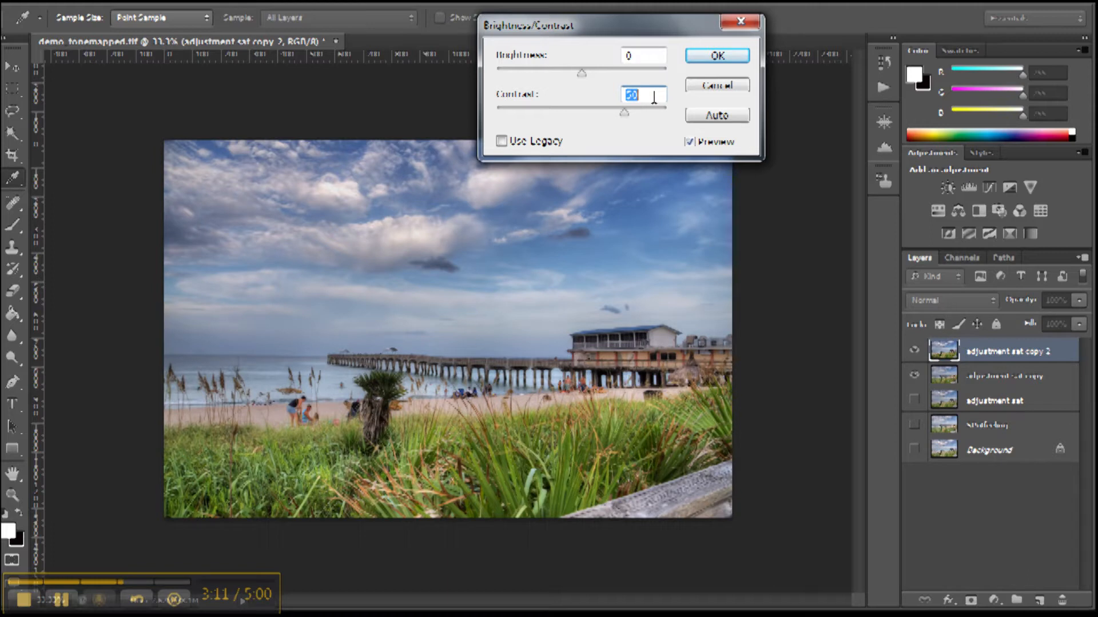
{"action": "key", "text": "Down"}
Lower the Brightness to about -20 and apply the Brightness/Contrast adjustment.
{"action": "left_click", "coordinate": [631, 56]}
{"action": "double_click", "coordinate": [632, 57]}
{"action": "key", "text": "shift+Down"}
{"action": "key", "text": "Down"}
{"action": "key", "text": "Down"}
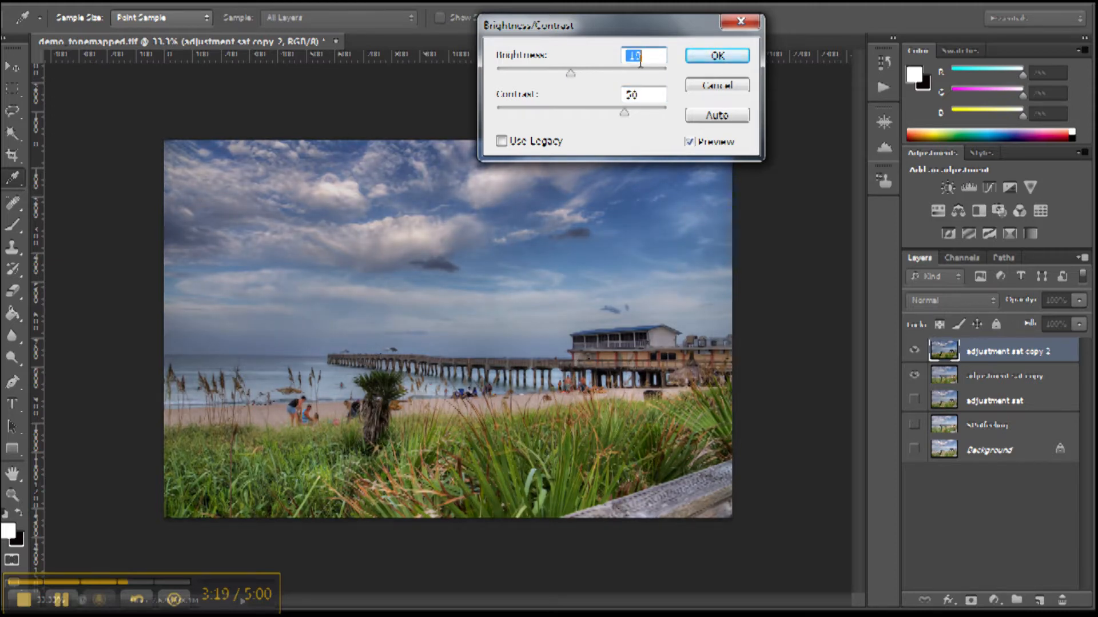
{"action": "key", "text": "Down"}
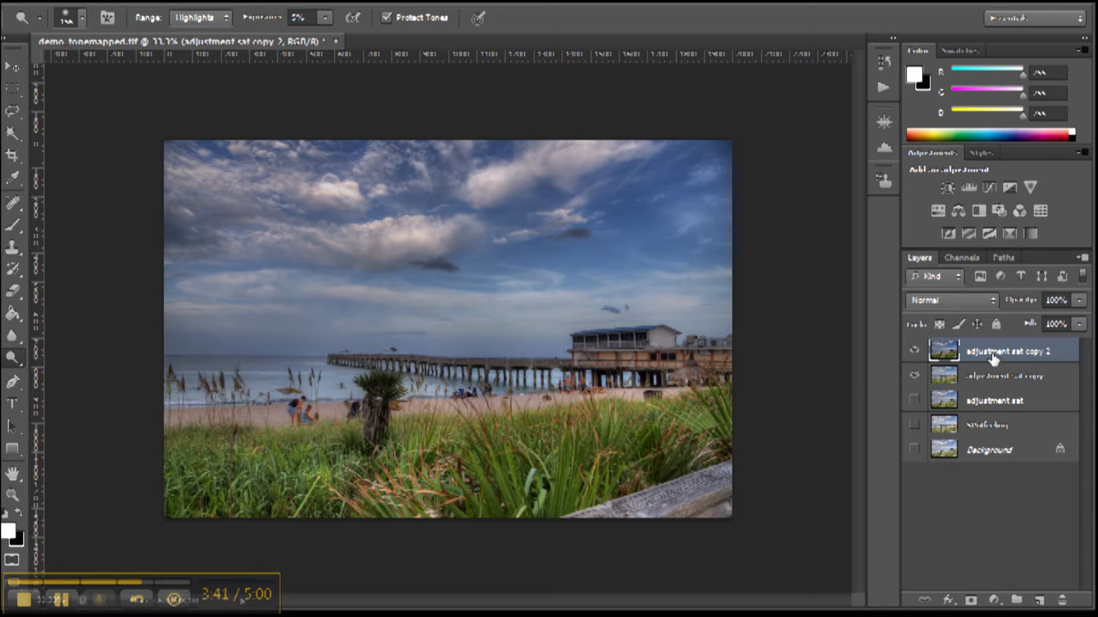
Duplicate the "adjustment sat copy 2" layer and set the white input level of the copy to 215 with Levels.
{"action": "key", "text": "ctrl+j"}
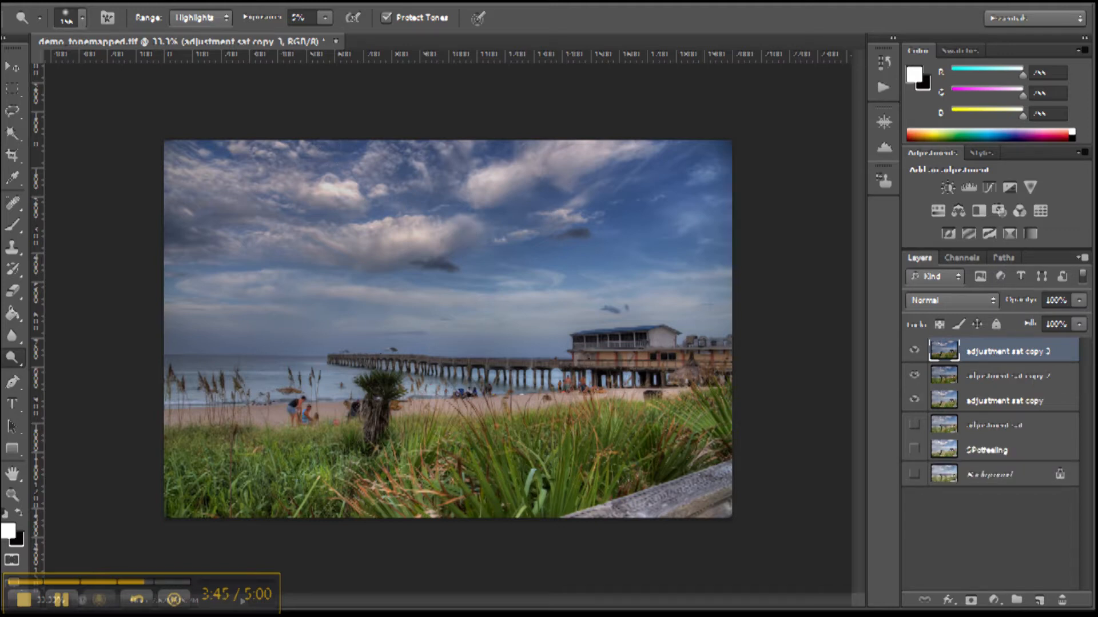
{"action": "left_click", "coordinate": [104, 1]}
{"action": "mouse_move", "coordinate": [108, 31]}
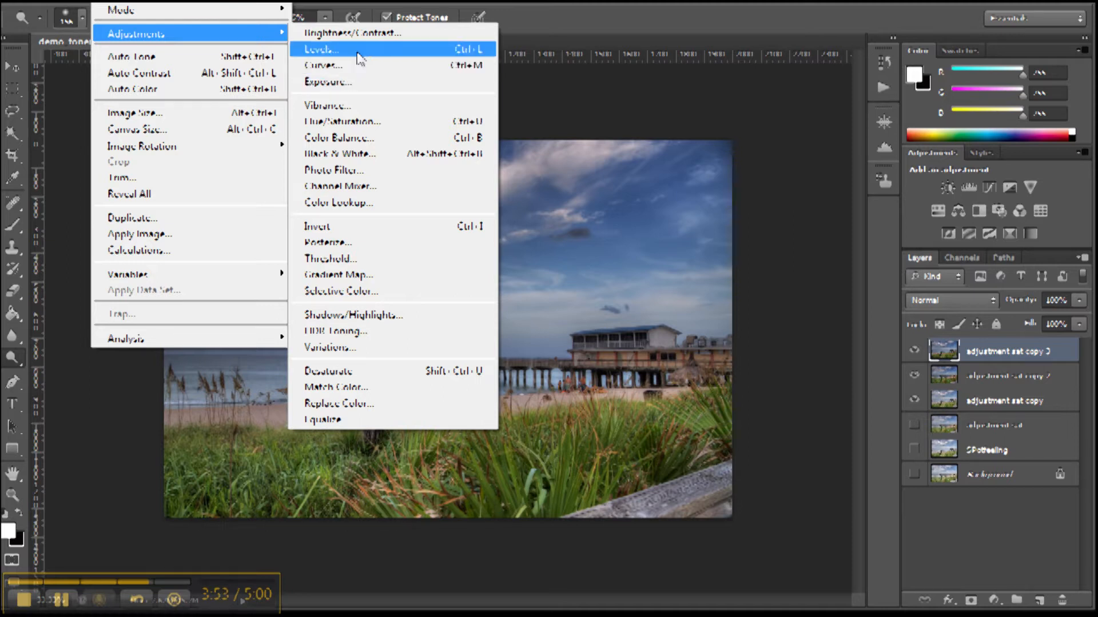
{"action": "left_click", "coordinate": [337, 49]}
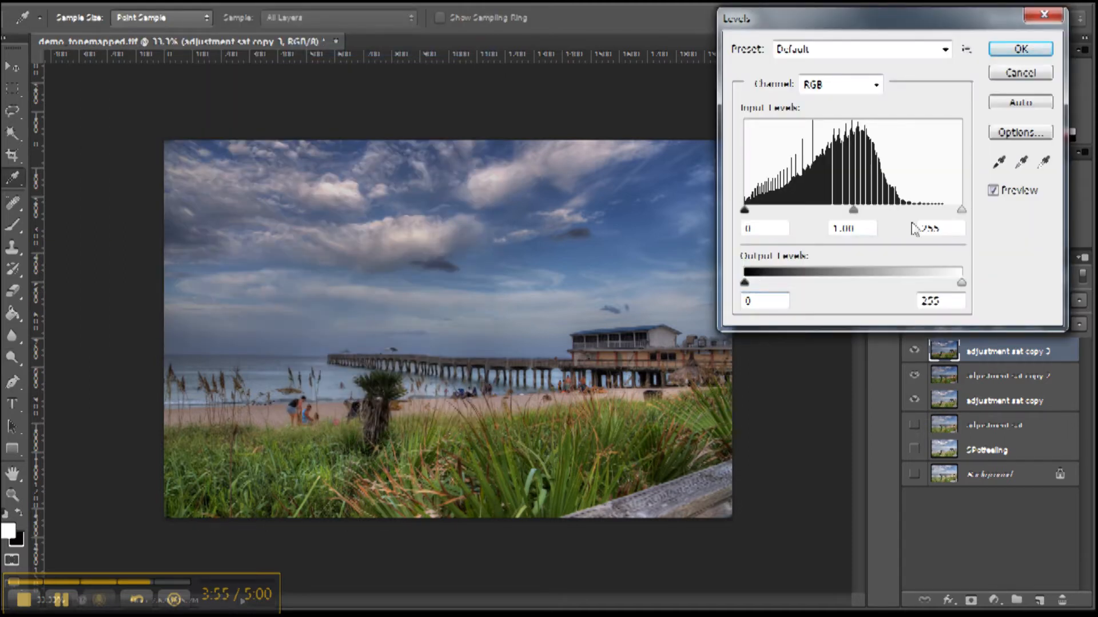
{"action": "mouse_move", "coordinate": [959, 210]}
{"action": "left_mouse_down"}
{"action": "mouse_move", "coordinate": [949, 215]}
{"action": "mouse_move", "coordinate": [962, 215]}
{"action": "left_mouse_up"}
{"action": "left_click", "coordinate": [941, 228]}
{"action": "left_click_drag", "start_coordinate": [959, 211], "coordinate": [941, 218]}
{"action": "key", "text": "Down"}
{"action": "key", "text": "Down"}
{"action": "key", "text": "Down"}
{"action": "key", "text": "Down"}
{"action": "key", "text": "Down"}
{"action": "key", "text": "Down"}
{"action": "key", "text": "Down"}
{"action": "key", "text": "Down"}
{"action": "key", "text": "Down"}
{"action": "key", "text": "Down"}
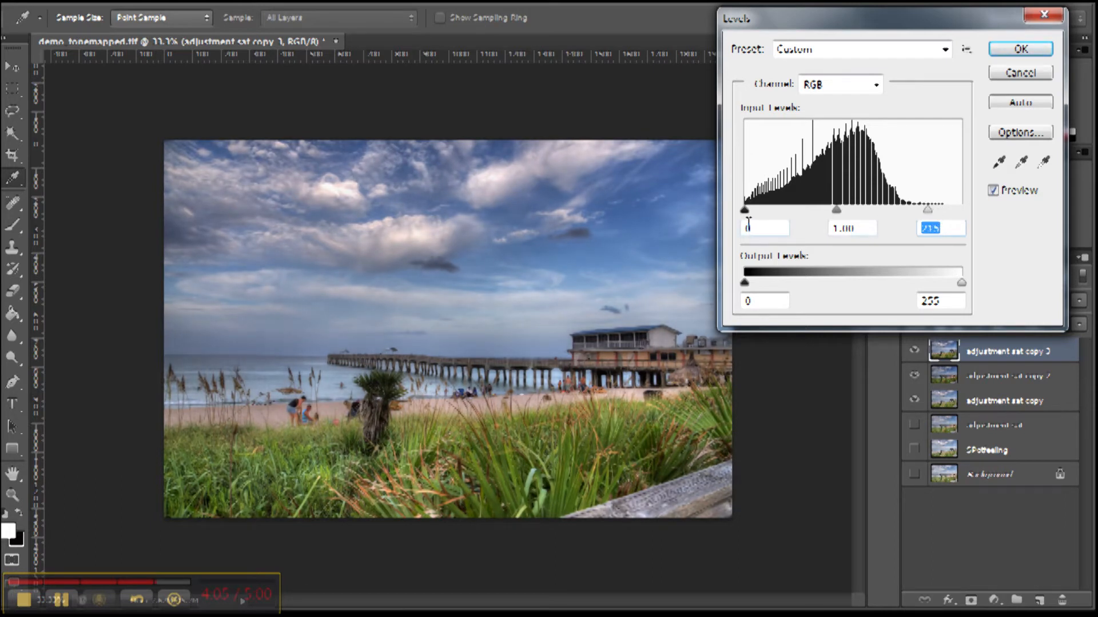
Try a brighter midtone input level, and settle on 0.84 to darken the midtones.
{"action": "left_click_drag", "start_coordinate": [836, 211], "coordinate": [839, 212]}
{"action": "key", "text": "Up"}
{"action": "key", "text": "Up"}
{"action": "key", "text": "Up"}
{"action": "key", "text": "Up"}
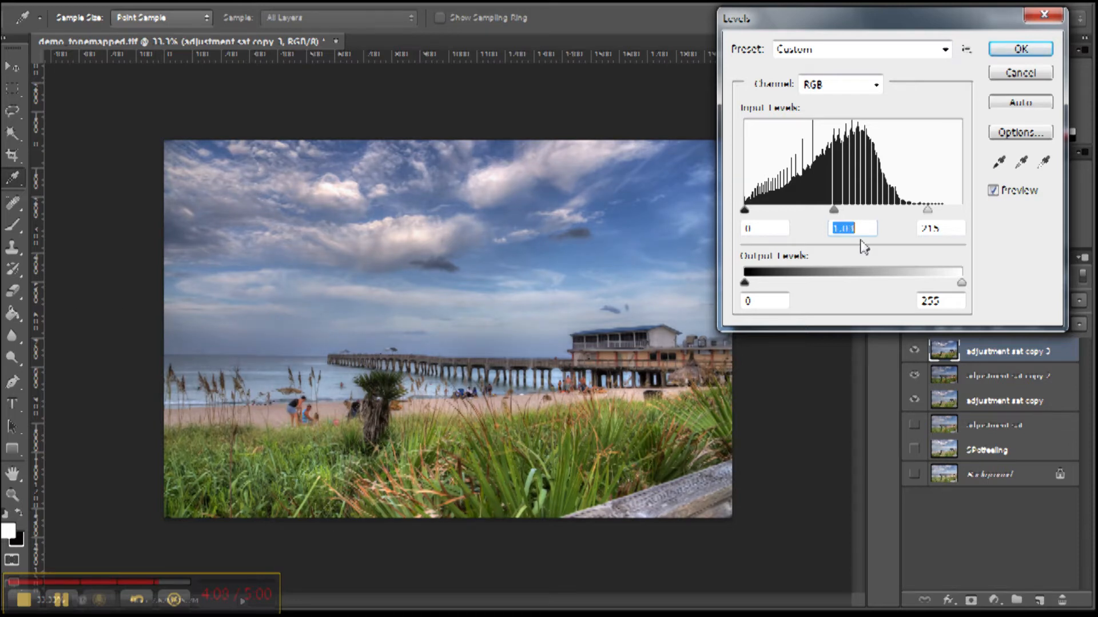
{"action": "key", "text": "Down"}
{"action": "key", "text": "Down"}
{"action": "key", "text": "Down"}
{"action": "key", "text": "Down"}
{"action": "key", "text": "Down"}
{"action": "key", "text": "Down"}
{"action": "key", "text": "Down"}
{"action": "key", "text": "Down"}
{"action": "key", "text": "Down"}
{"action": "key", "text": "Down"}
{"action": "key", "text": "Down"}
{"action": "key", "text": "Down"}
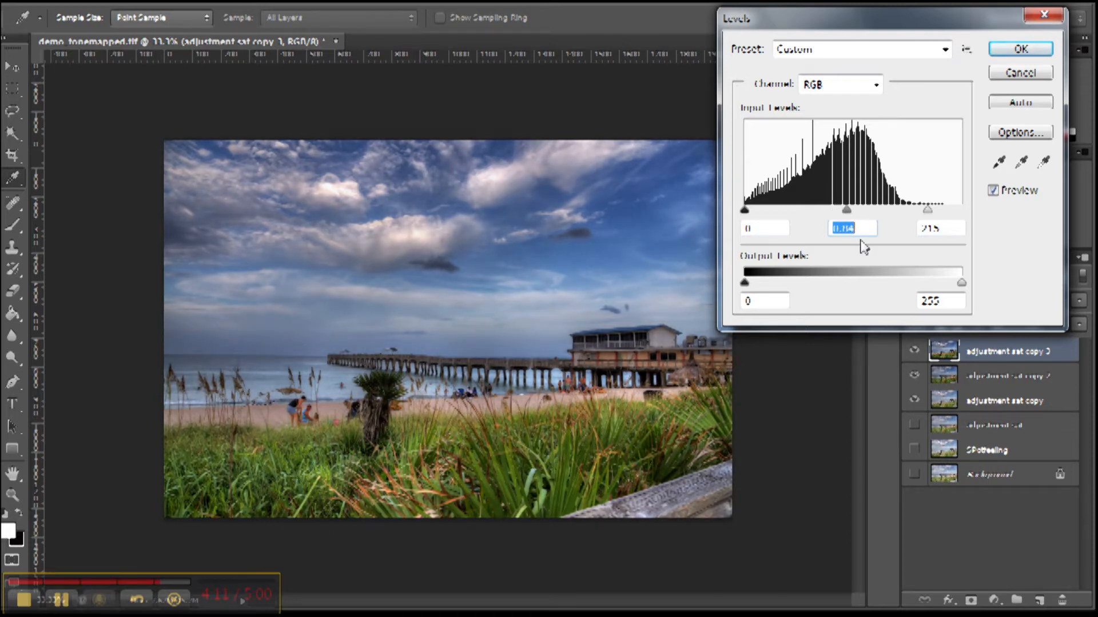
Raise the black input level slightly and apply the Levels adjustment.
{"action": "left_click", "coordinate": [754, 228]}
{"action": "key", "text": "Up"}
{"action": "key", "text": "Up"}
{"action": "key", "text": "Up"}
{"action": "key", "text": "Up"}
{"action": "key", "text": "Up"}
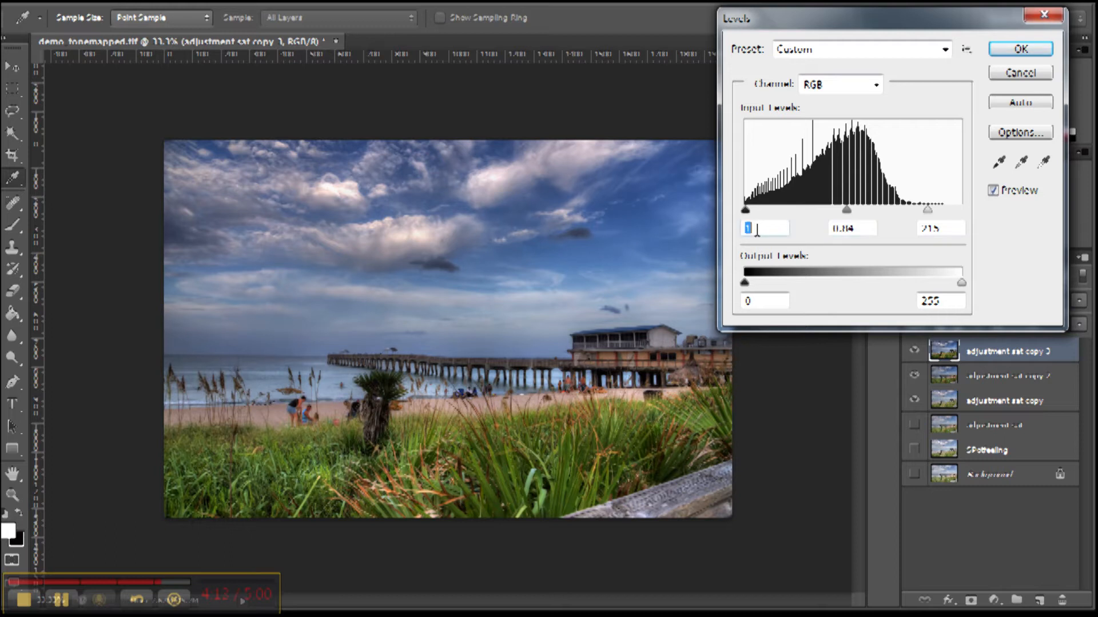
{"action": "key", "text": "Up"}
{"action": "key", "text": "Up"}
{"action": "key", "text": "Up"}
{"action": "key", "text": "Down"}
{"action": "key", "text": "Down"}
{"action": "key", "text": "Down"}
{"action": "left_click", "coordinate": [1015, 52]}
{"action": "key", "text": "o"}
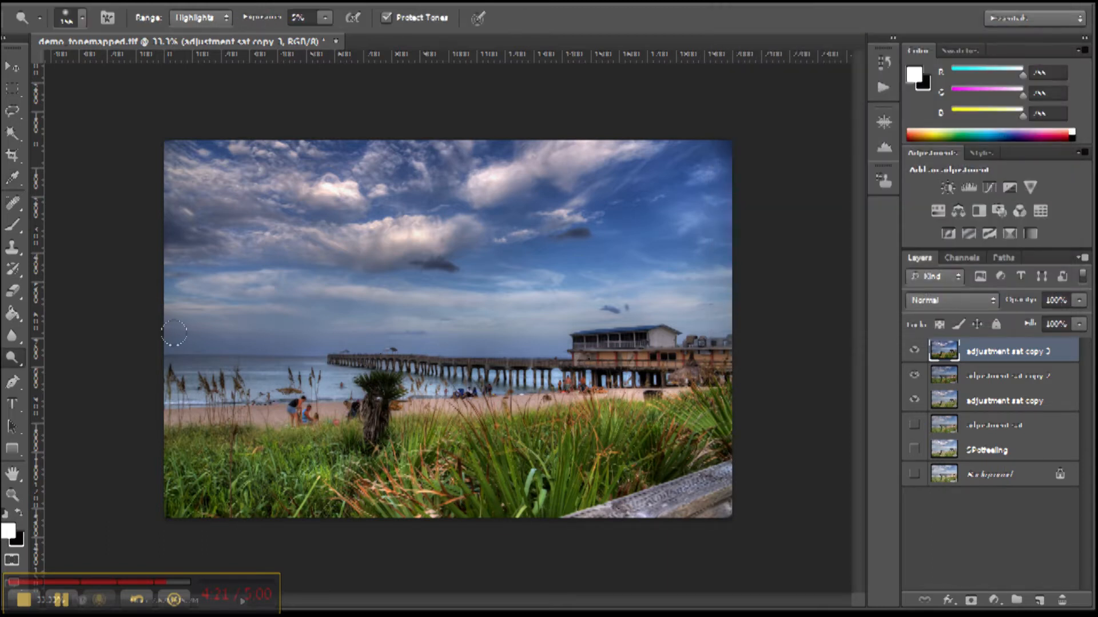
Hide the intermediate layers and compare the finished top layer with the Background layer and with single (1 of 1).jpg.
{"action": "left_click", "coordinate": [914, 400]}
{"action": "left_click", "coordinate": [913, 375]}
{"action": "left_click", "coordinate": [914, 351]}
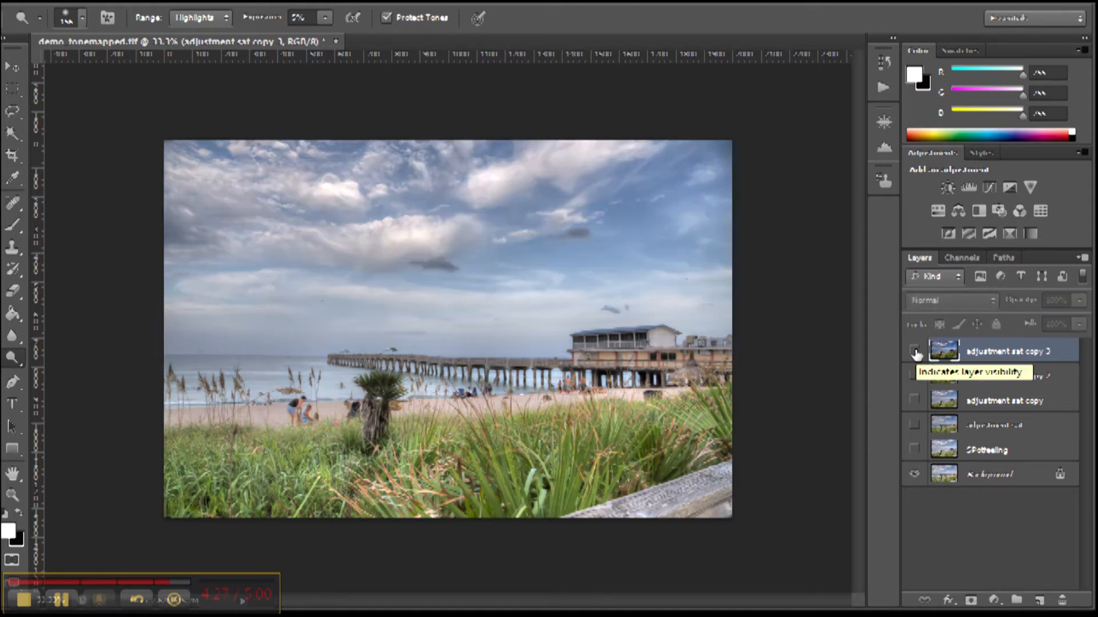
{"action": "left_click", "coordinate": [914, 351]}
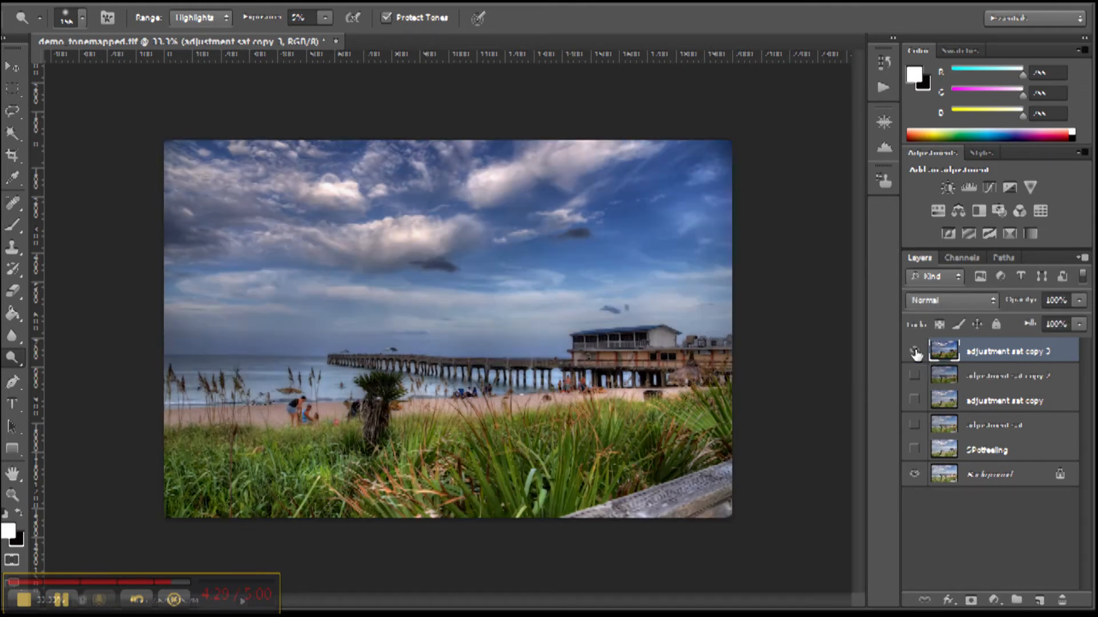
{"action": "left_click", "coordinate": [914, 351]}
{"action": "left_click", "coordinate": [914, 351]}
{"action": "left_click", "coordinate": [914, 351]}
{"action": "left_click", "coordinate": [914, 351]}
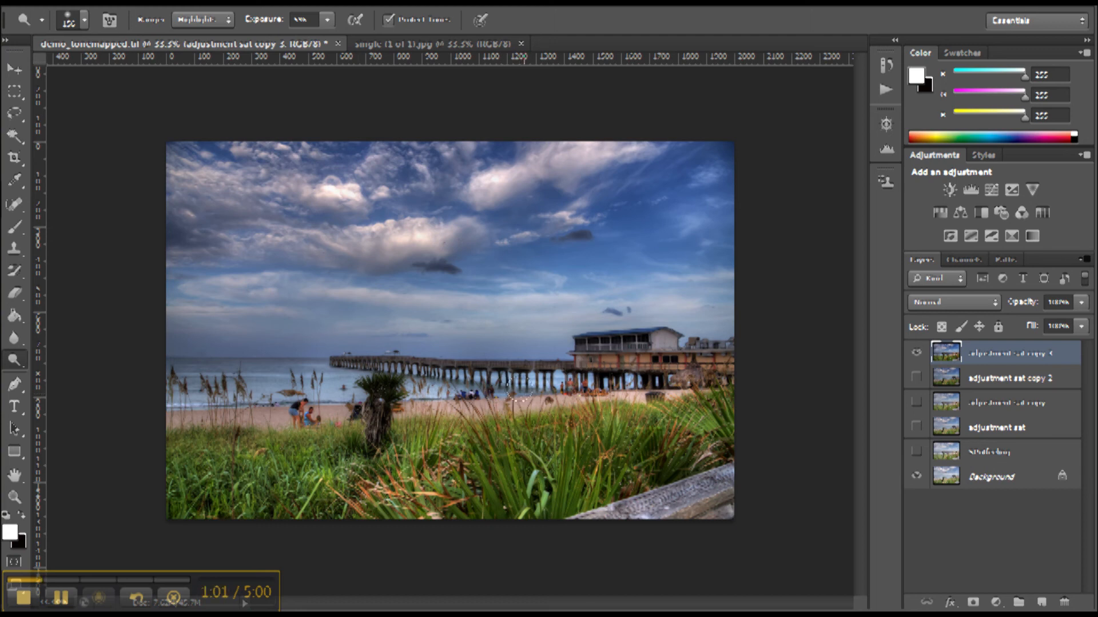
{"action": "left_click", "coordinate": [413, 45]}
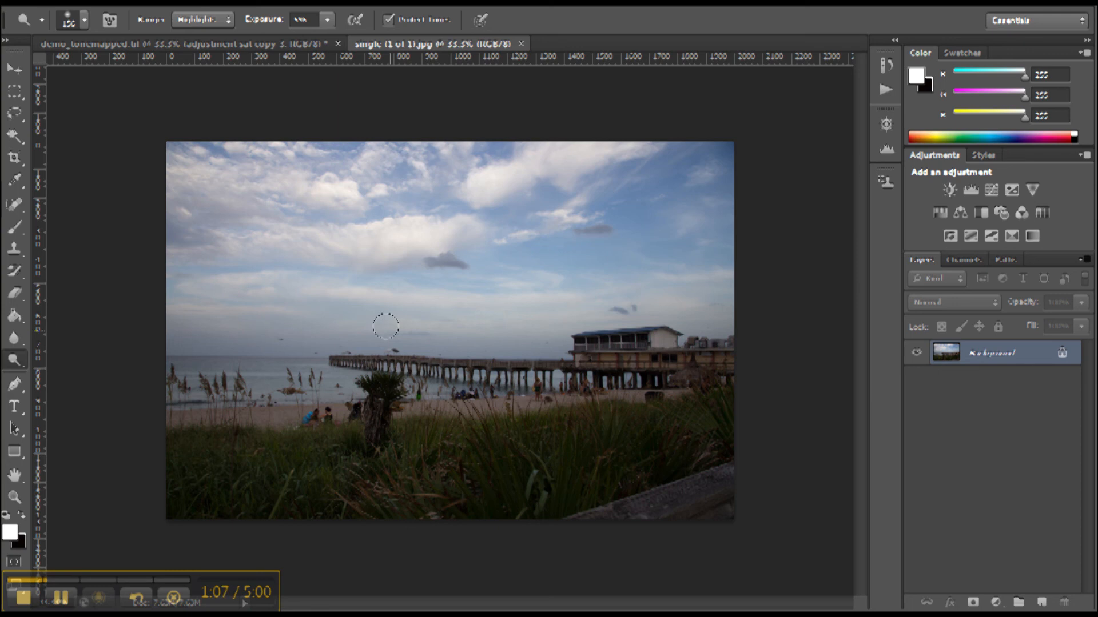
{"action": "left_click", "coordinate": [271, 46]}
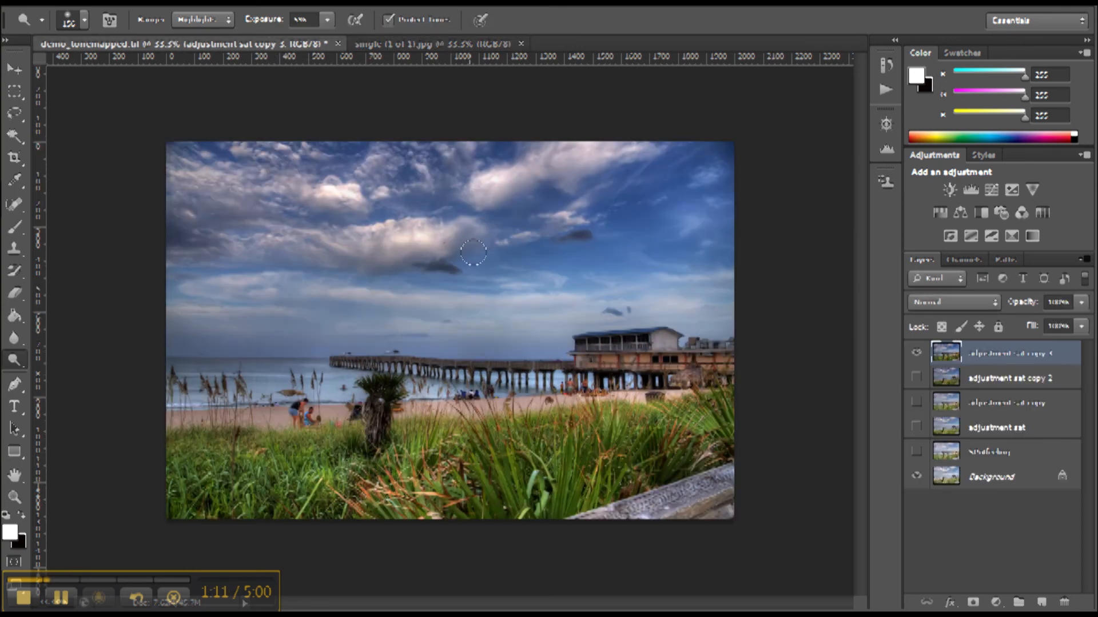